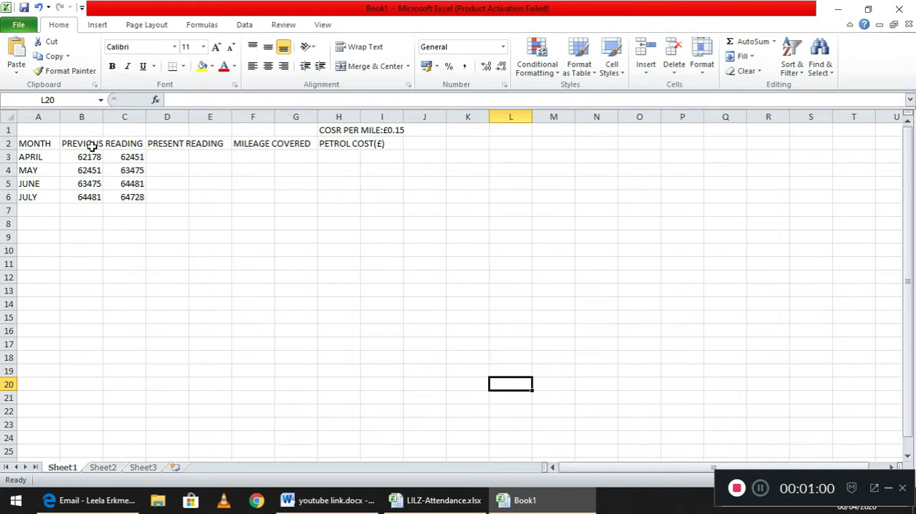
# Wrap the PREVIOUS READING header in B2 and widen column B slightly so each word fits on its own line.
pyautogui.click(92, 145)
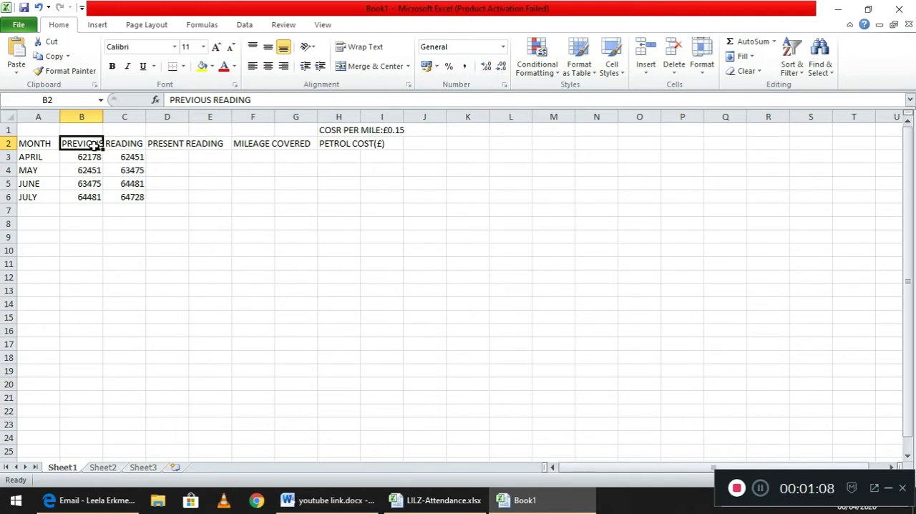
pyautogui.click(358, 50)
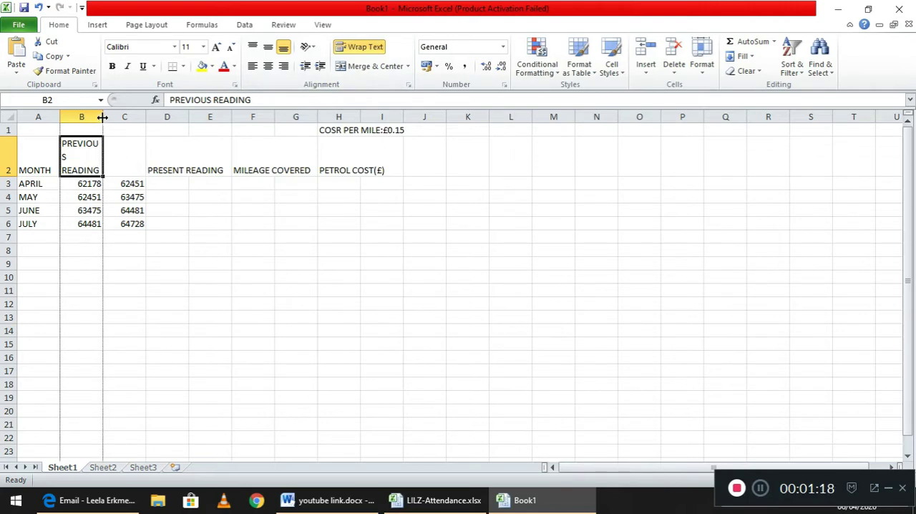
pyautogui.moveTo(102, 116); pyautogui.dragTo(149, 122)
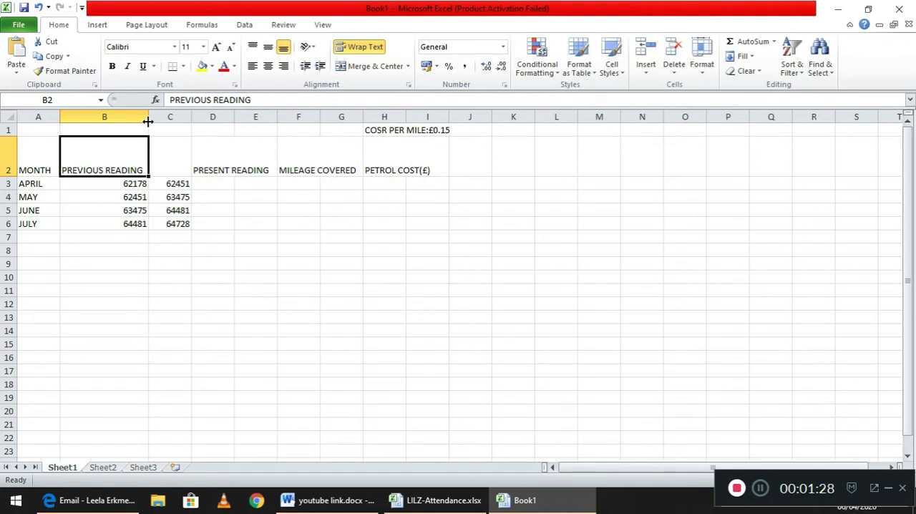
pyautogui.moveTo(148, 121); pyautogui.dragTo(107, 118)
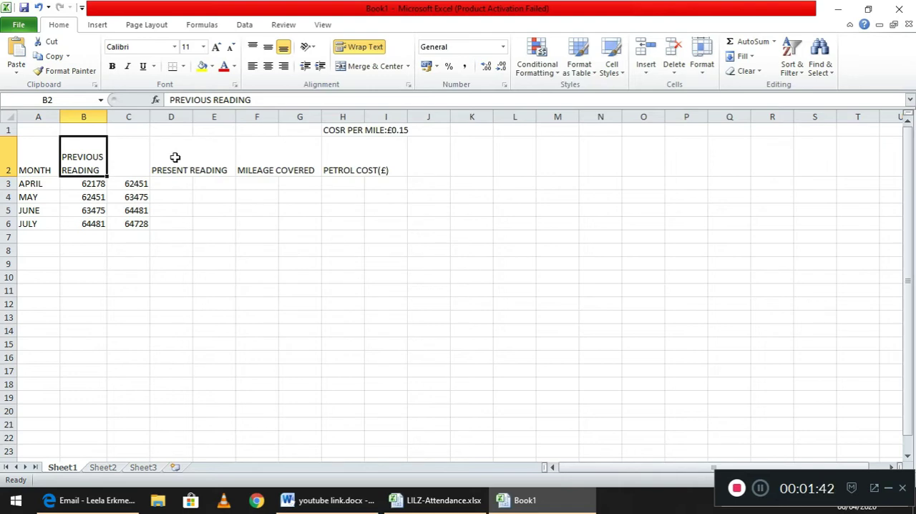
# Wrap the text of the PRESENT READING header in cell D2.
pyautogui.click(175, 156)
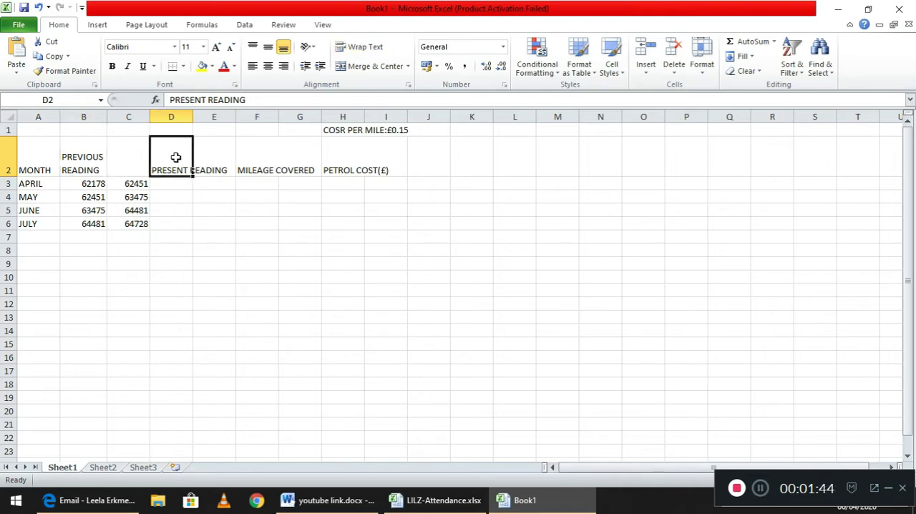
pyautogui.click(211, 154)
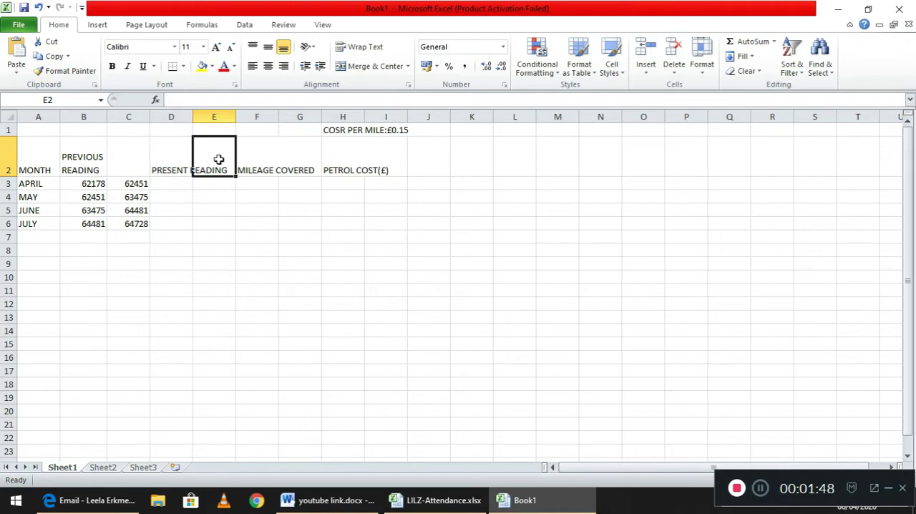
pyautogui.click(170, 161)
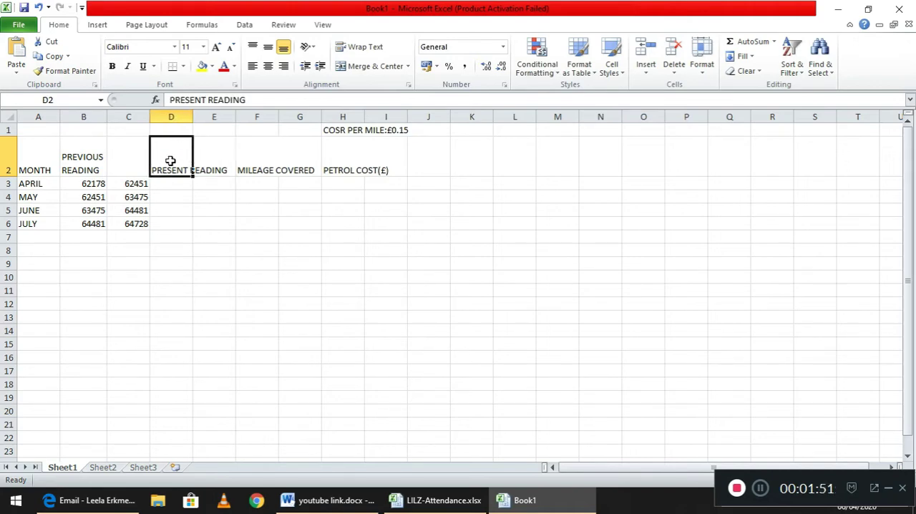
pyautogui.click(358, 51)
pyautogui.click(251, 208)
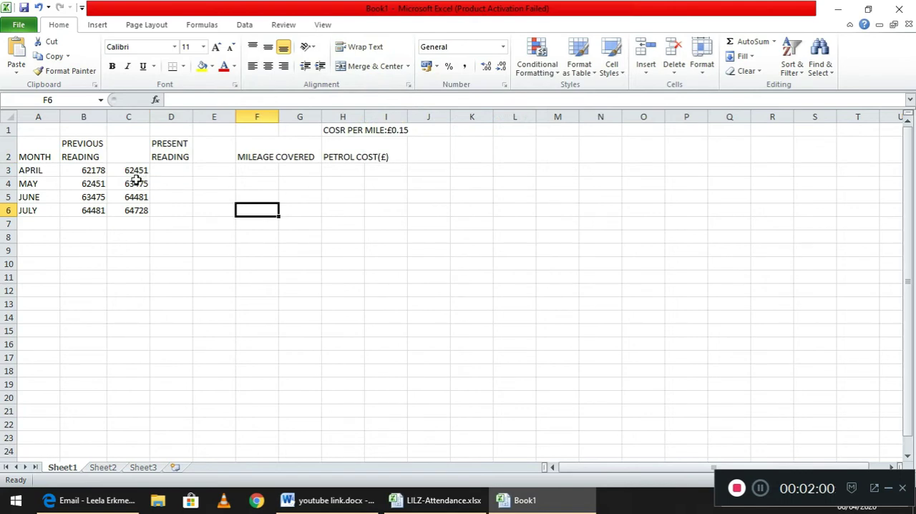
# Move the PRESENT READING header from D2 to C2, above its column of readings.
pyautogui.click(181, 149)
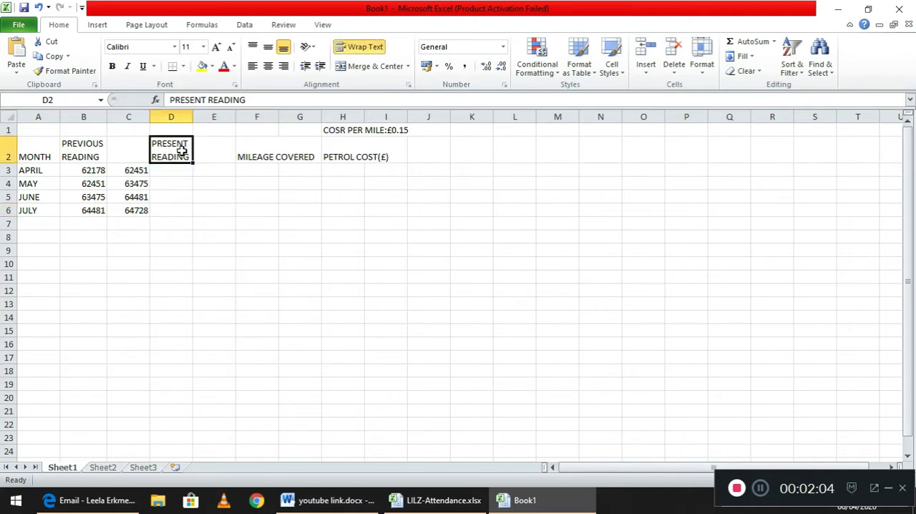
pyautogui.click(50, 41)
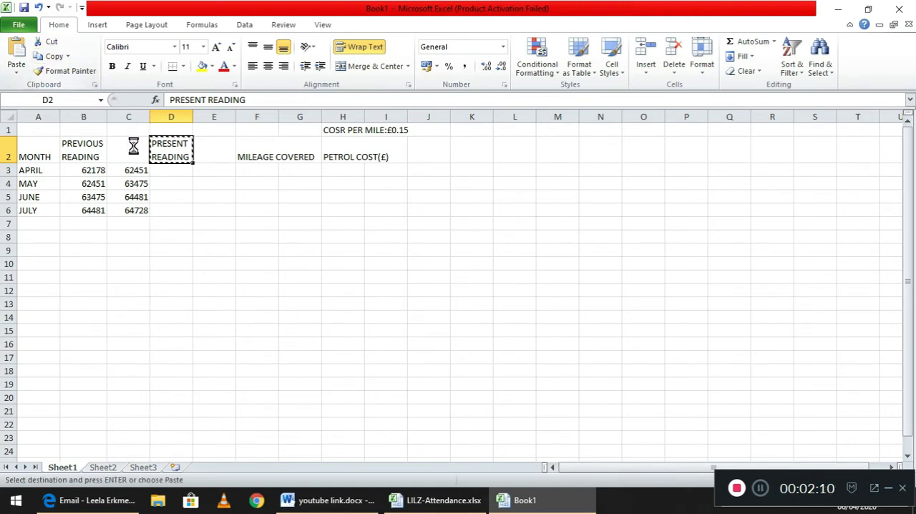
pyautogui.click(133, 146)
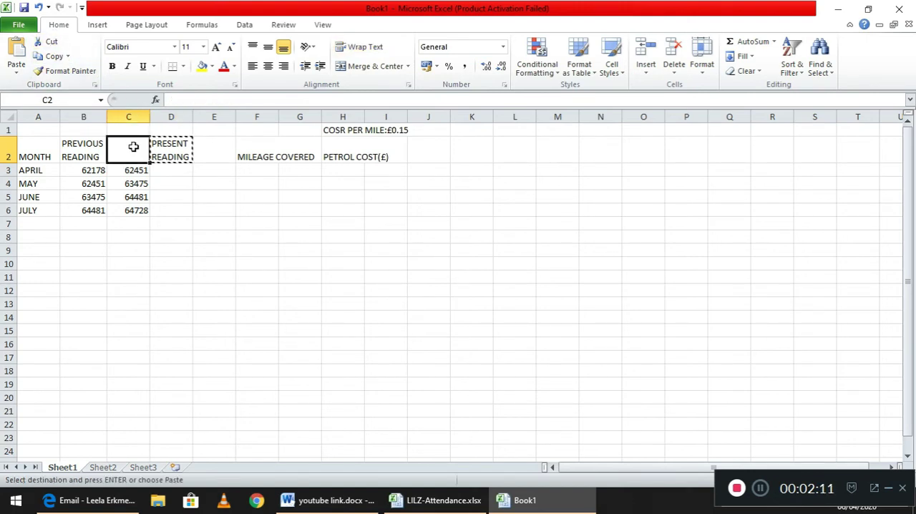
pyautogui.click(18, 55)
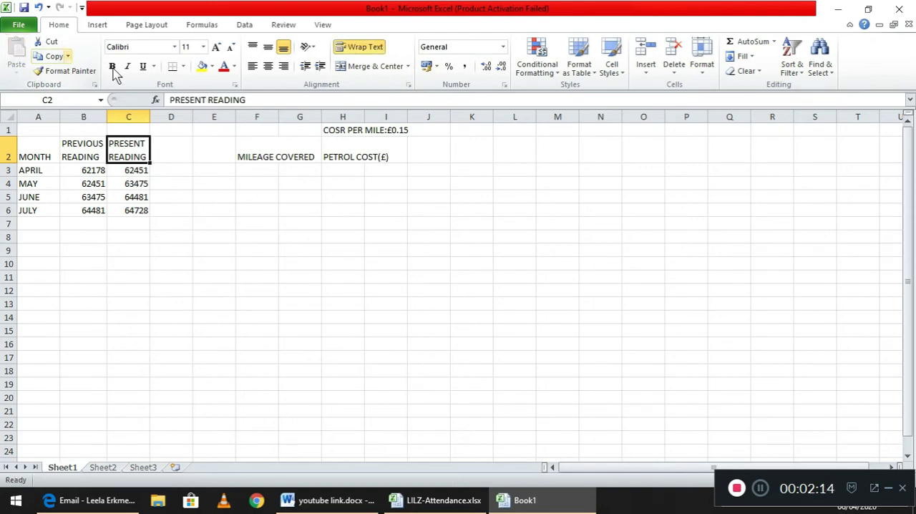
# Delete the two empty columns between the PRESENT READING and MILEAGE COVERED headers.
pyautogui.rightClick(248, 292)
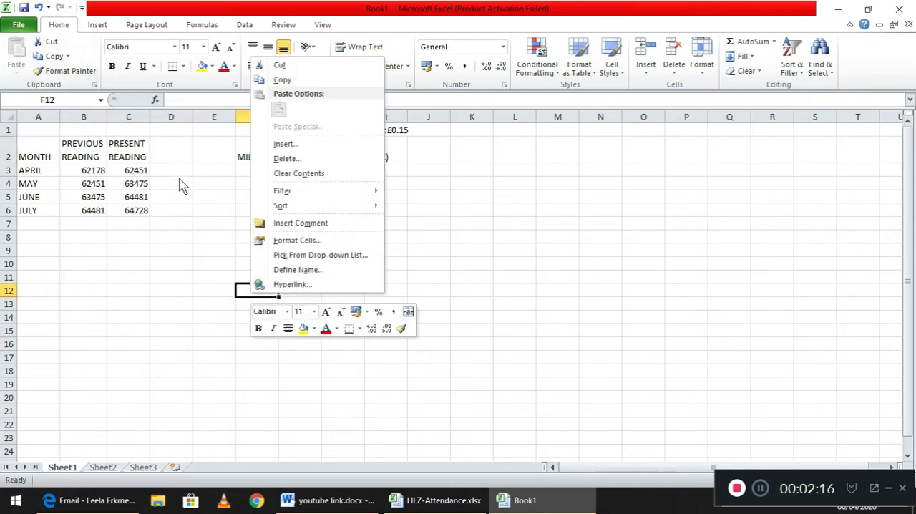
pyautogui.click(181, 122)
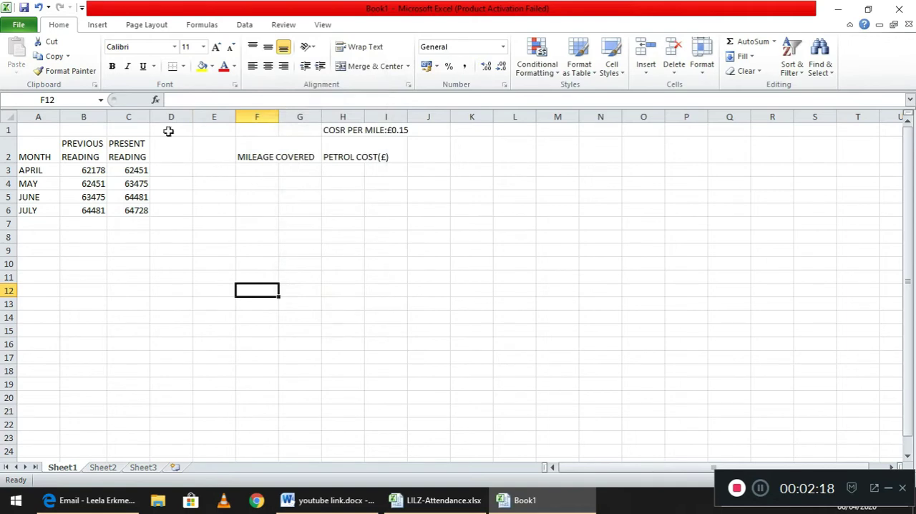
pyautogui.click(175, 114)
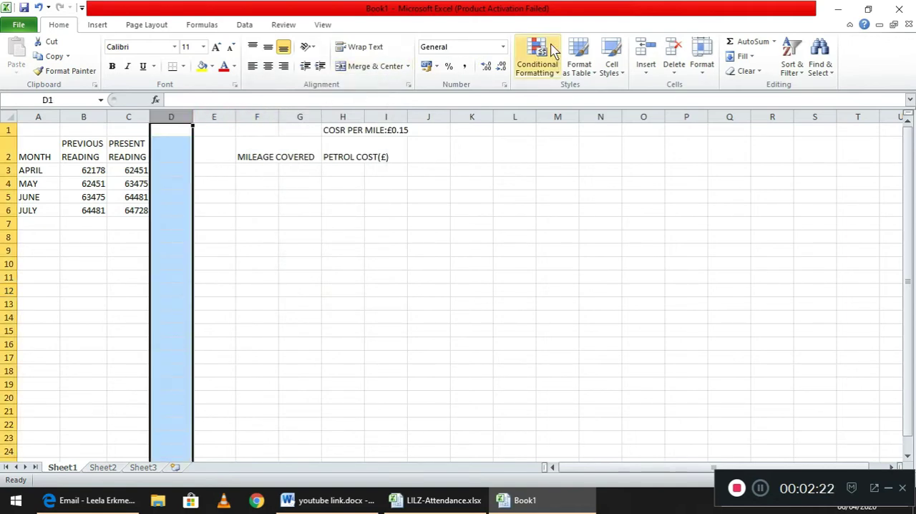
pyautogui.click(672, 50)
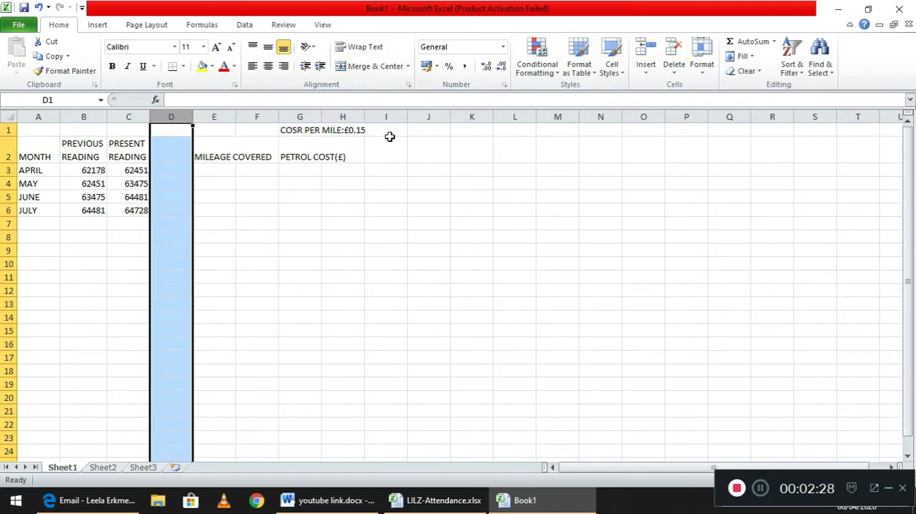
pyautogui.click(671, 47)
pyautogui.click(505, 172)
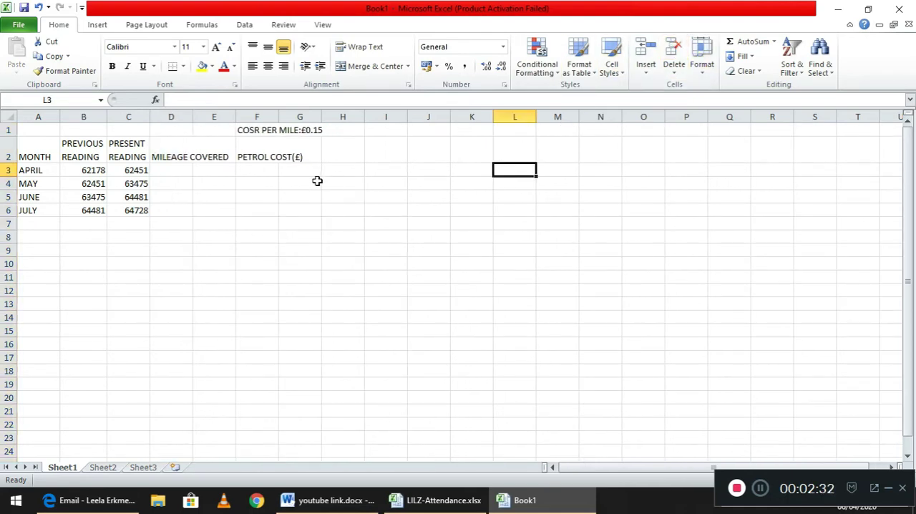
# Wrap the text of the MILEAGE COVERED header in cell D2.
pyautogui.click(212, 156)
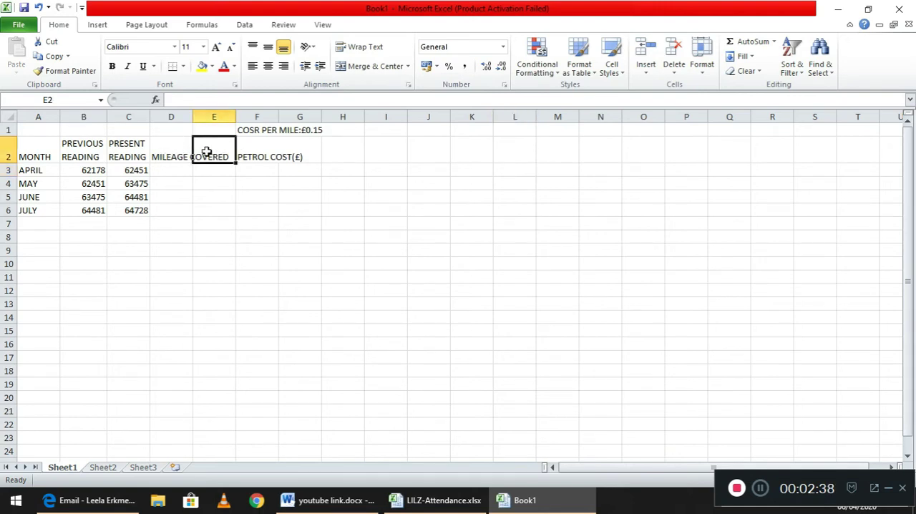
pyautogui.click(171, 151)
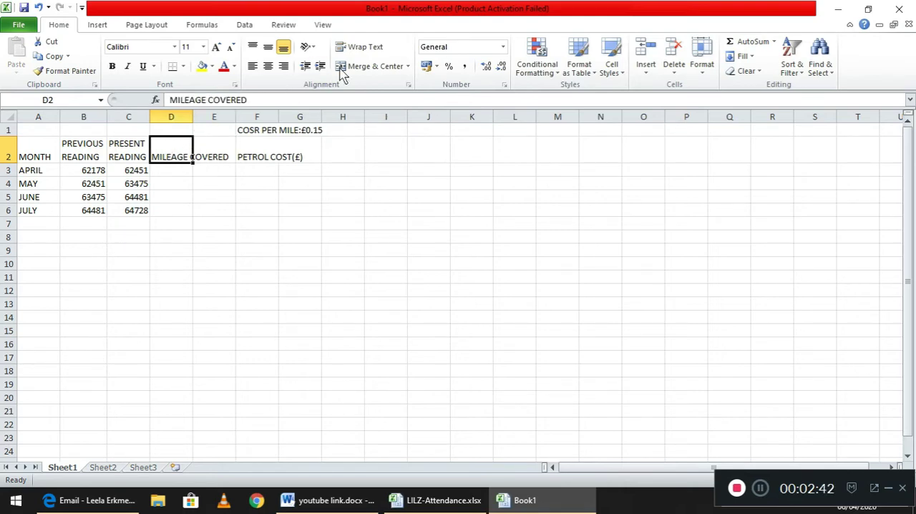
pyautogui.click(359, 48)
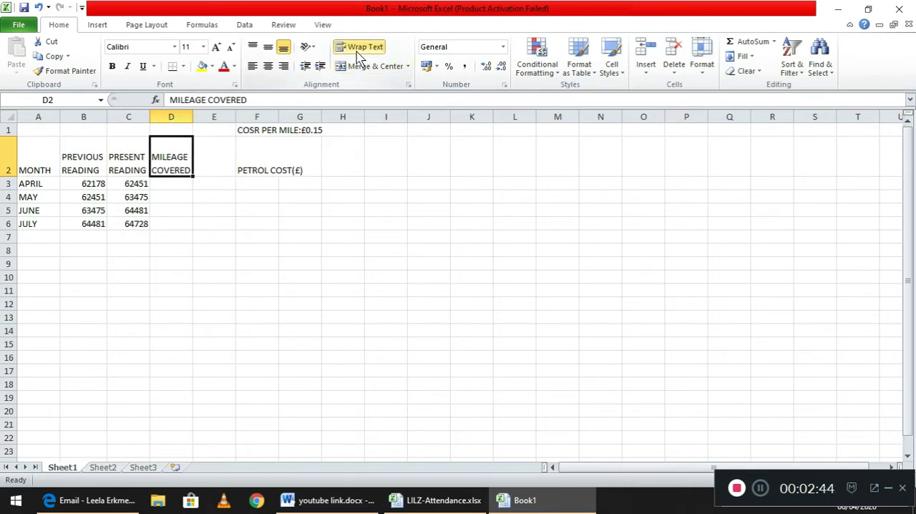
pyautogui.click(272, 251)
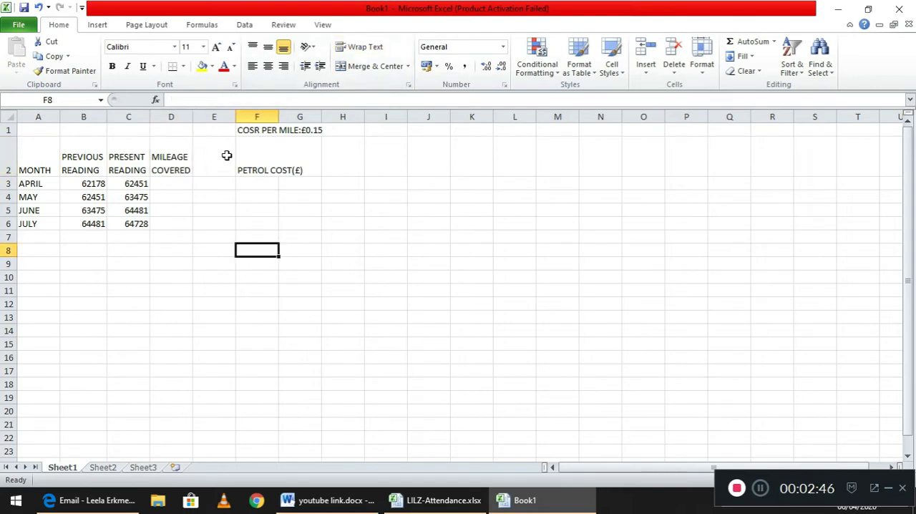
# Delete the empty column E between the MILEAGE COVERED and PETROL COST(£) headers.
pyautogui.click(215, 115)
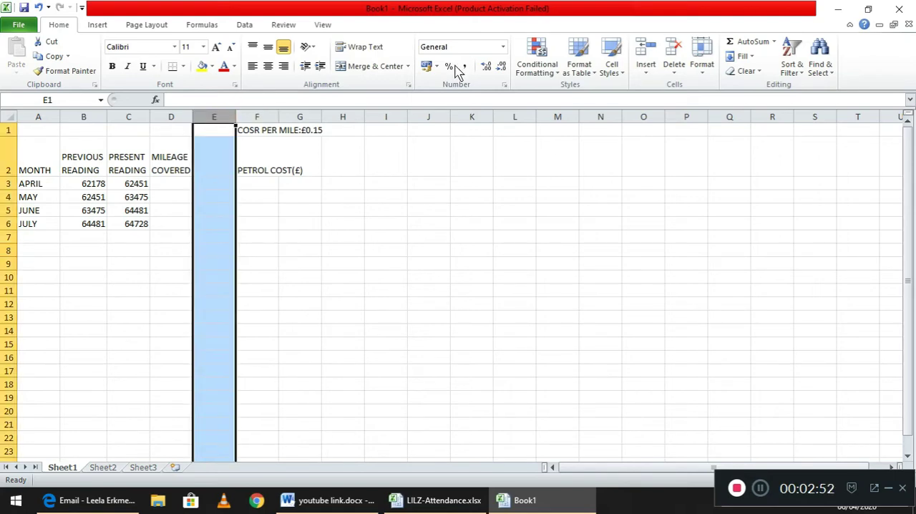
pyautogui.click(671, 54)
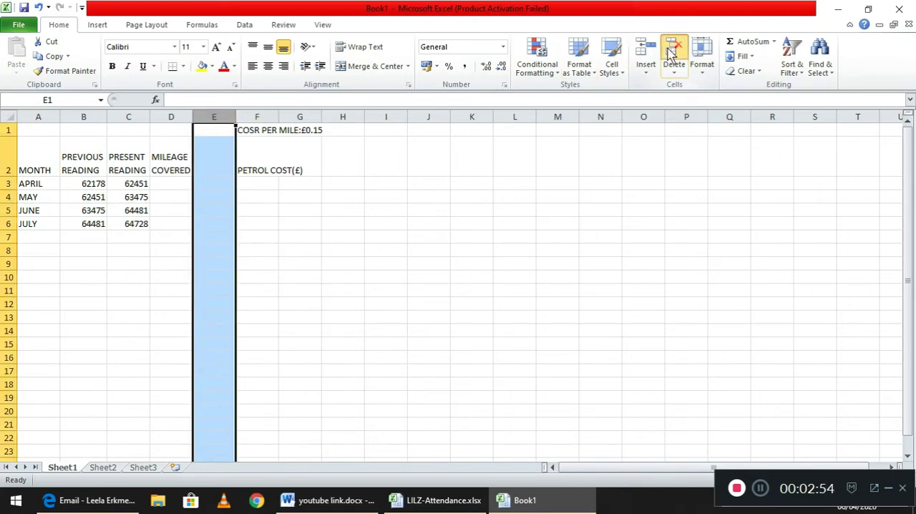
pyautogui.click(325, 200)
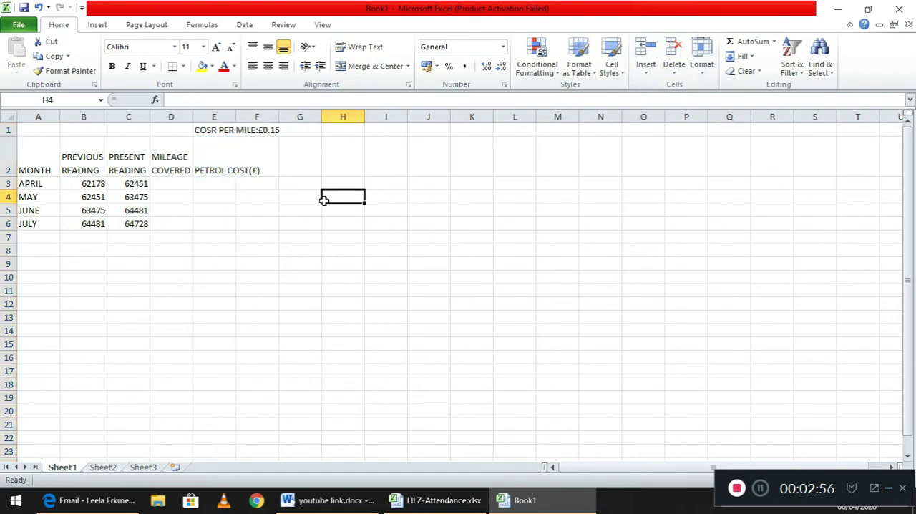
# Wrap the text of the PETROL COST(£) header in cell E2.
pyautogui.click(223, 166)
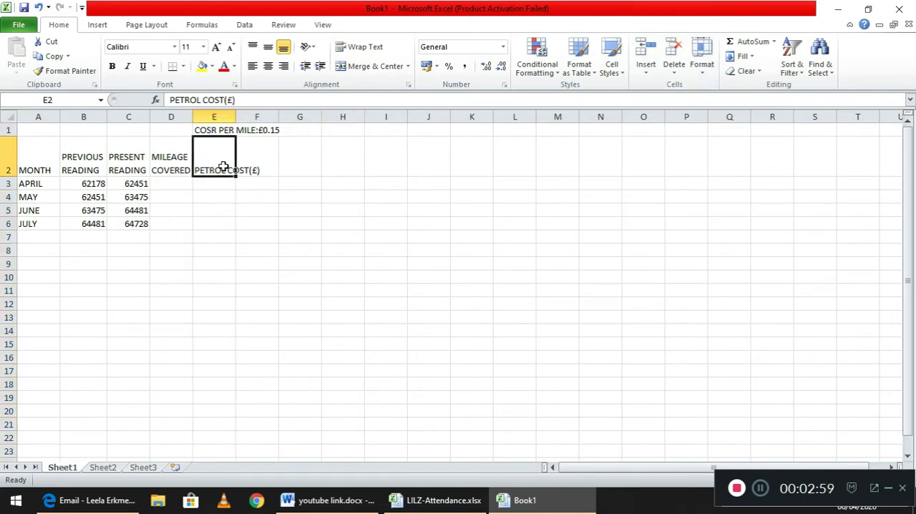
pyautogui.click(361, 50)
pyautogui.click(307, 209)
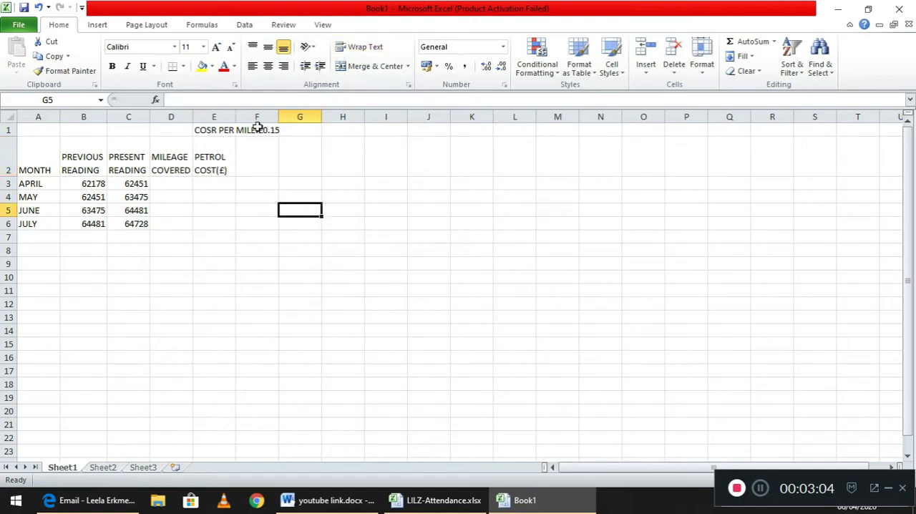
# Wrap the cost-per-mile label in E1 and widen column E slightly so the label fits on two lines.
pyautogui.click(215, 130)
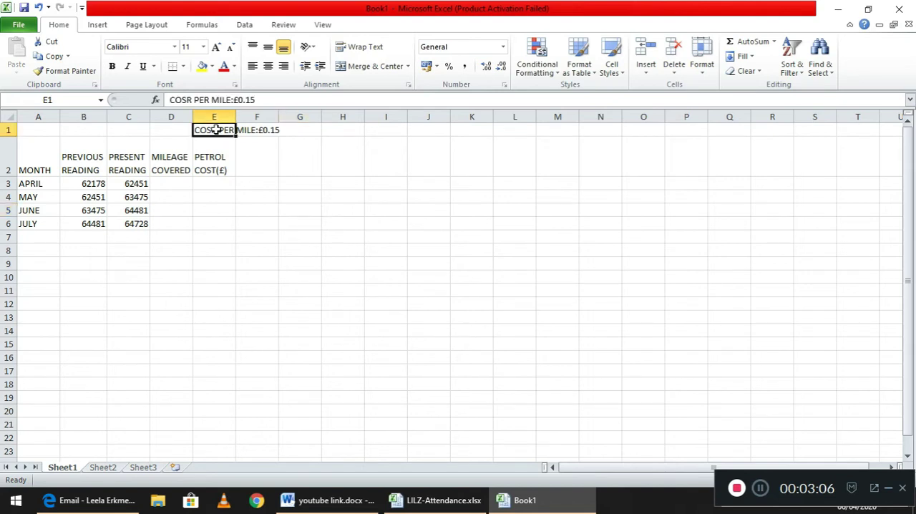
pyautogui.click(352, 50)
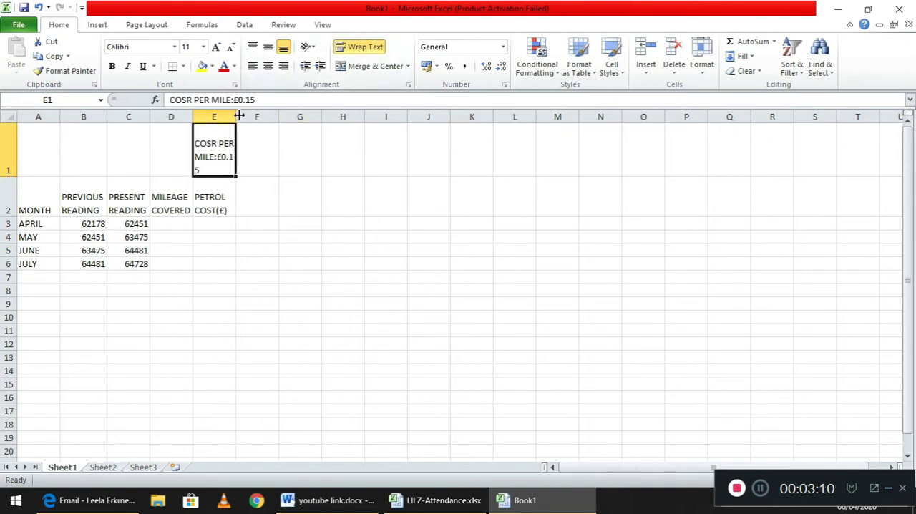
pyautogui.moveTo(236, 116); pyautogui.dragTo(248, 116)
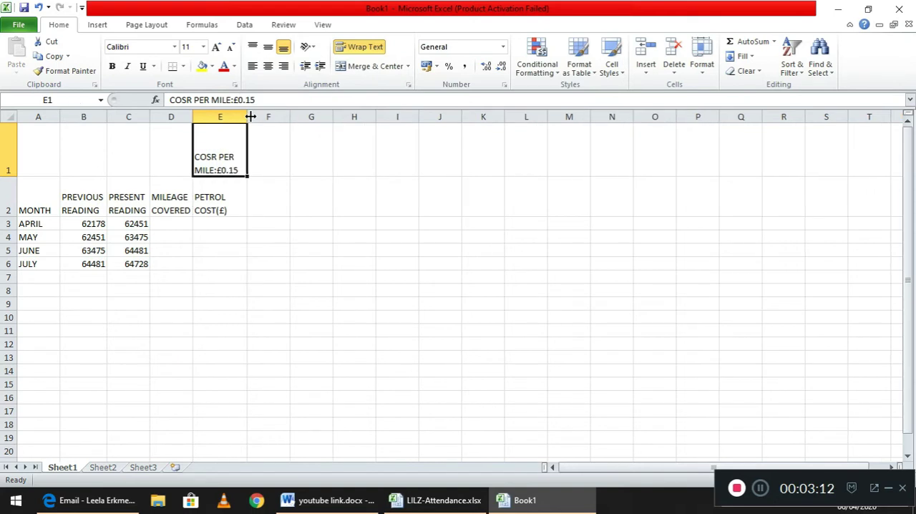
# Enter the heading MILOMETER READING in cell B1 above the two reading columns.
pyautogui.click(86, 156)
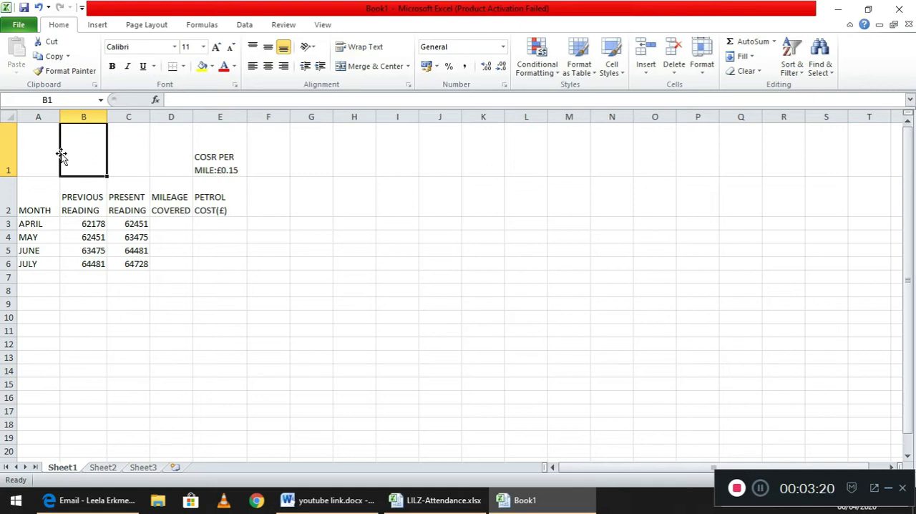
pyautogui.write('mi')
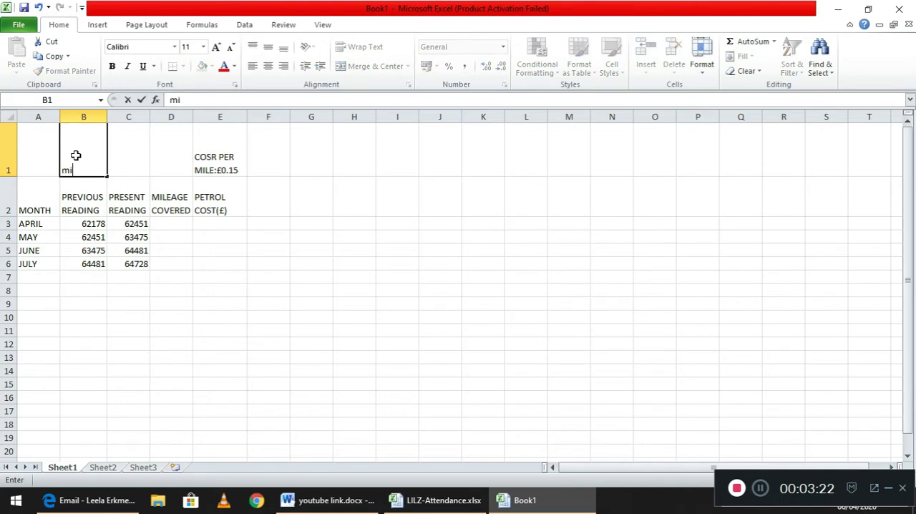
pyautogui.press('BackSpace')
pyautogui.write('MILOMETER')
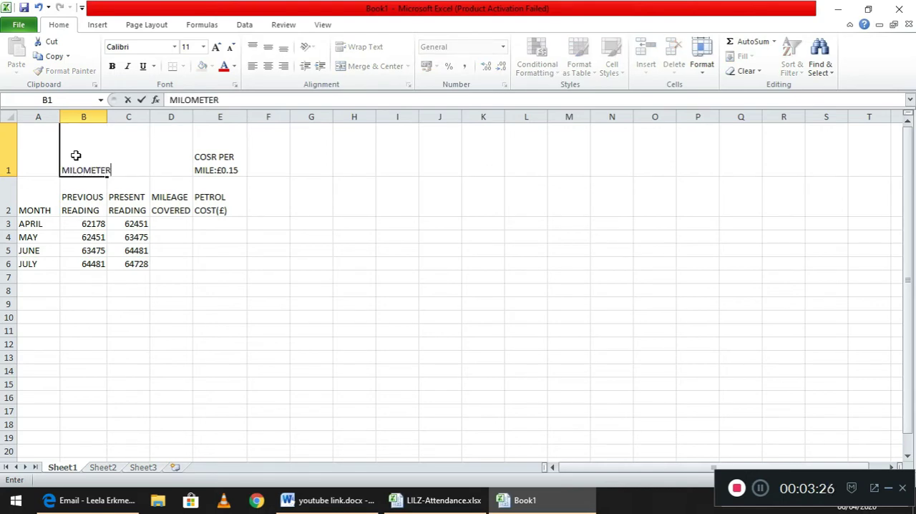
pyautogui.write(' READING')
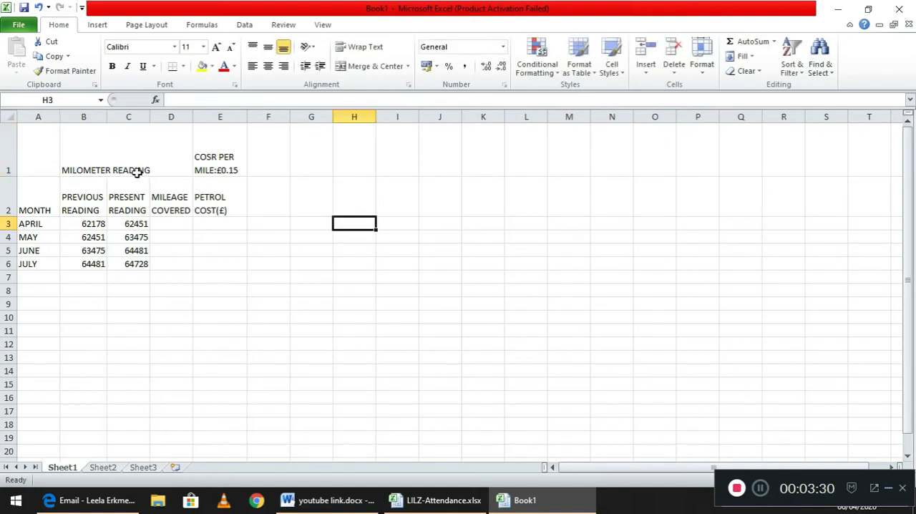
# Merge and center cells B1:C1 so the MILOMETER READING heading spans both reading columns.
pyautogui.click(83, 153)
pyautogui.moveTo(101, 153); pyautogui.dragTo(141, 150)
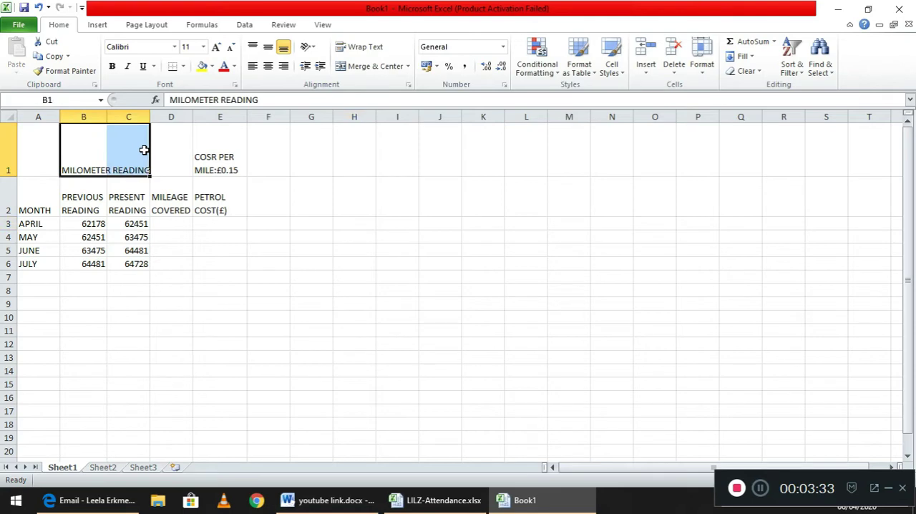
pyautogui.click(370, 71)
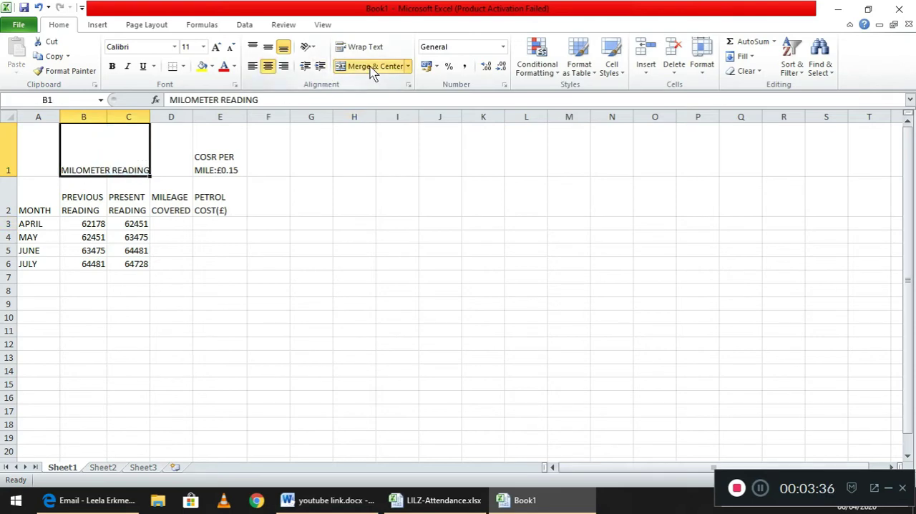
# Middle-align and bold the MILOMETER READING heading, and increase its font size by two increments.
pyautogui.click(267, 48)
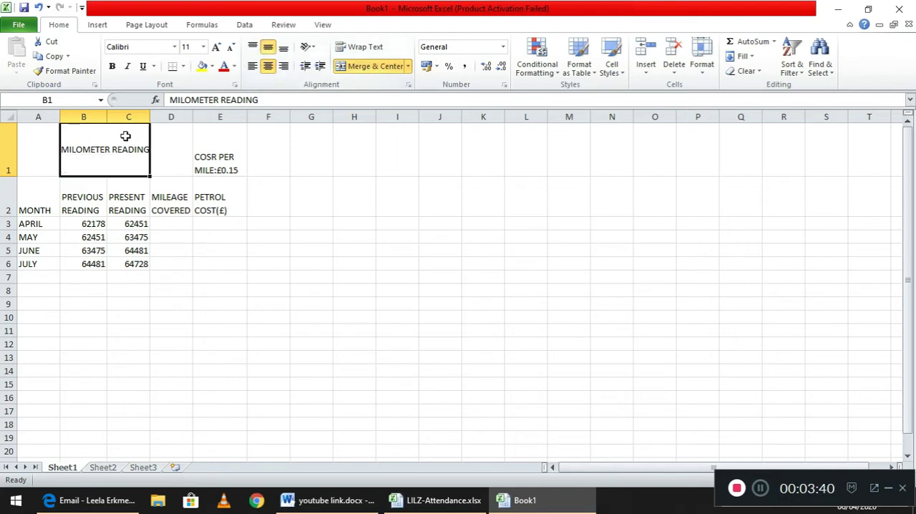
pyautogui.click(107, 65)
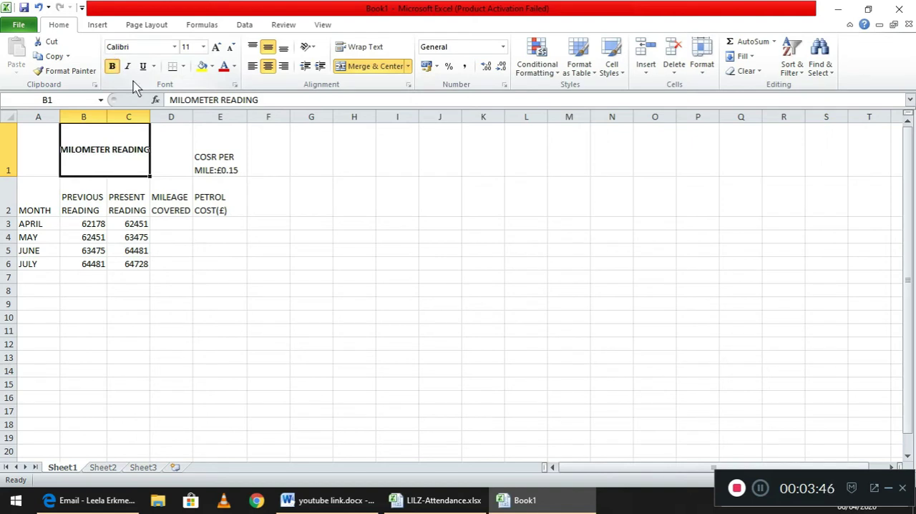
pyautogui.click(216, 47)
pyautogui.click(217, 47)
pyautogui.click(317, 204)
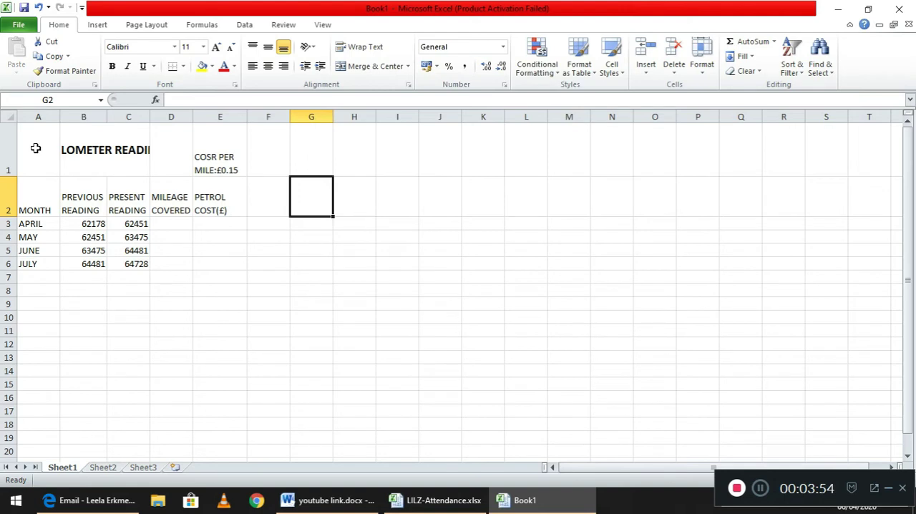
# Toggle Merge & Center on A1:D1 to unmerge the MILOMETER READING heading so its full text shows.
pyautogui.moveTo(36, 148); pyautogui.dragTo(160, 143)
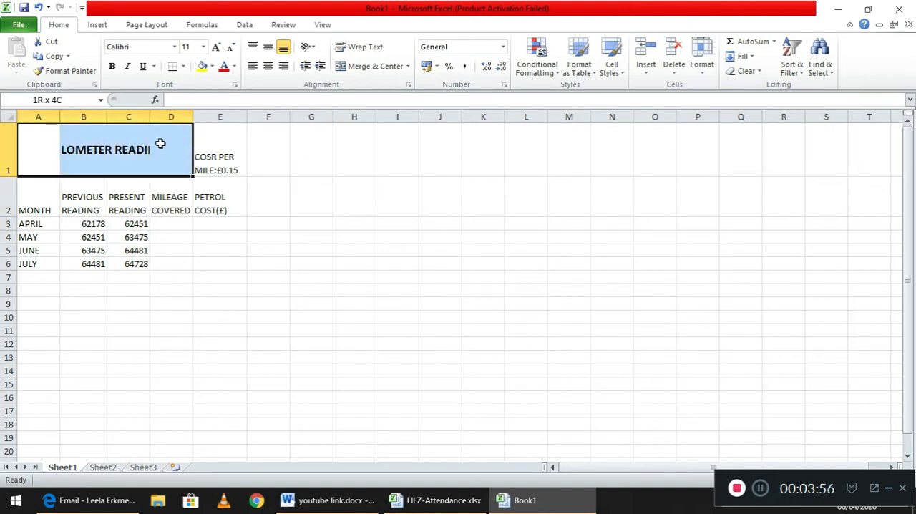
pyautogui.click(376, 66)
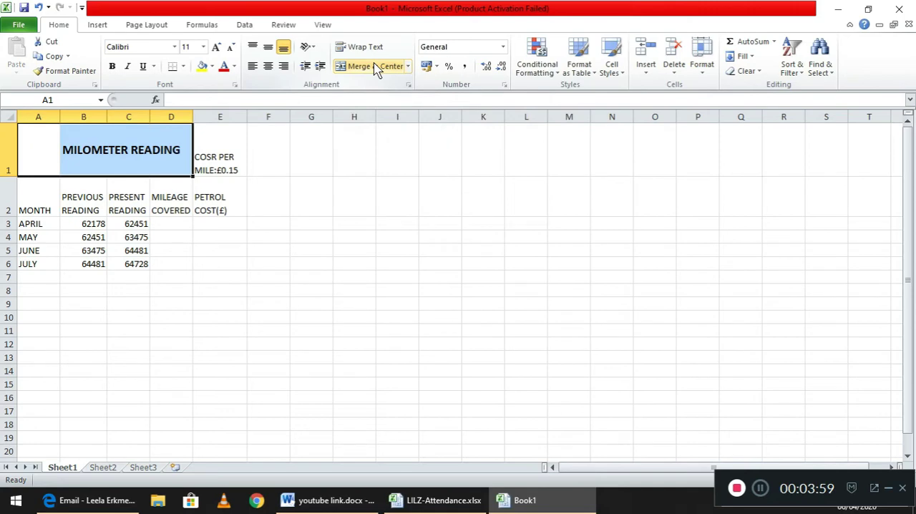
pyautogui.click(382, 189)
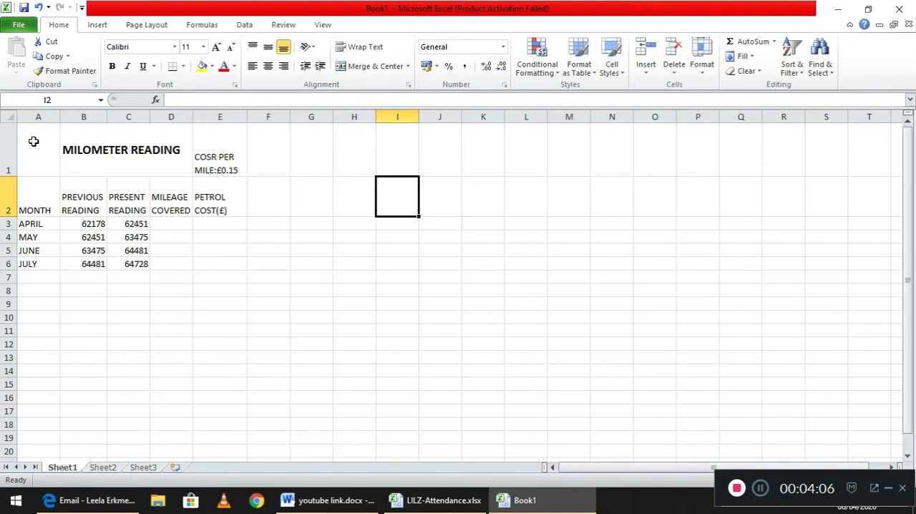
# Apply All Borders to the whole table, A1:E6.
pyautogui.moveTo(33, 141); pyautogui.dragTo(203, 262)
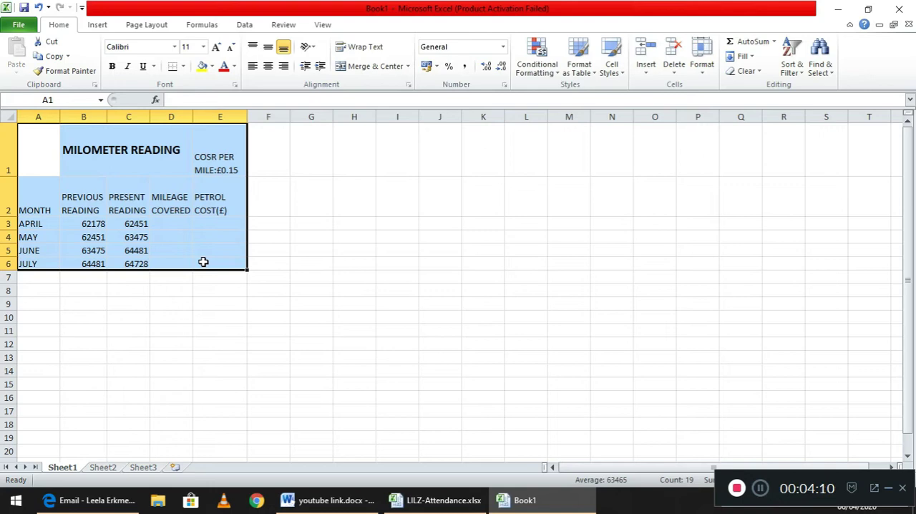
pyautogui.click(183, 67)
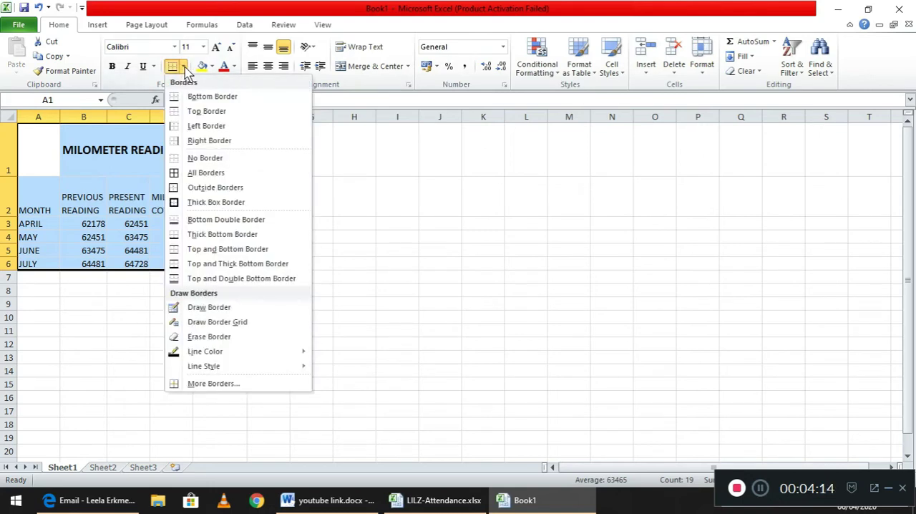
pyautogui.click(203, 174)
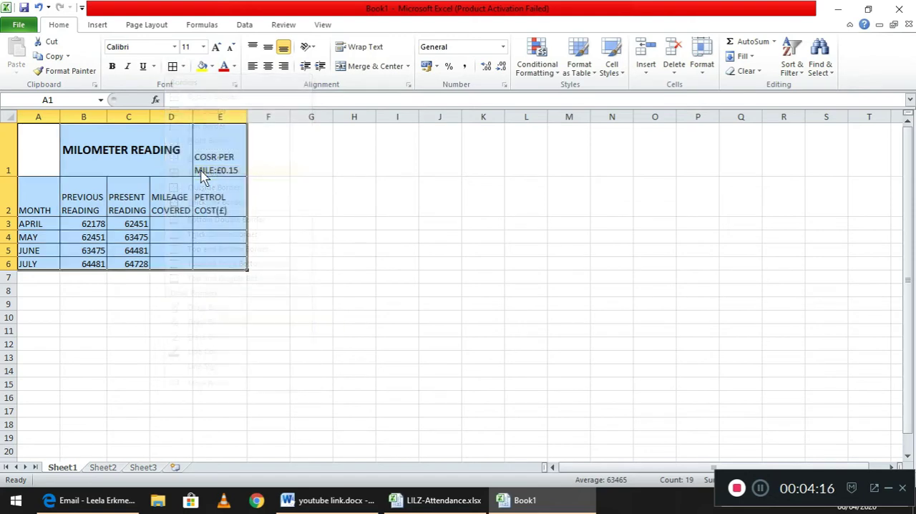
pyautogui.click(349, 221)
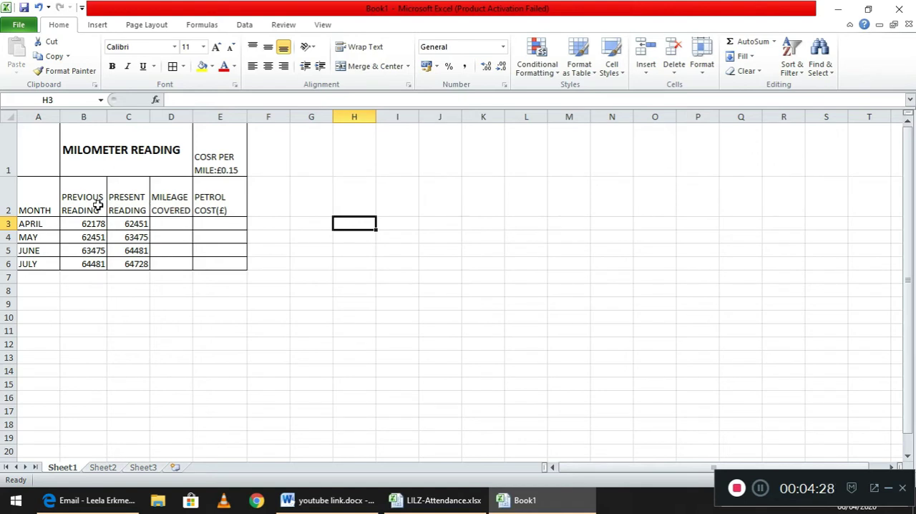
# Calculate April's mileage covered by entering the formula =C3-B3 in cell D3.
pyautogui.click(167, 223)
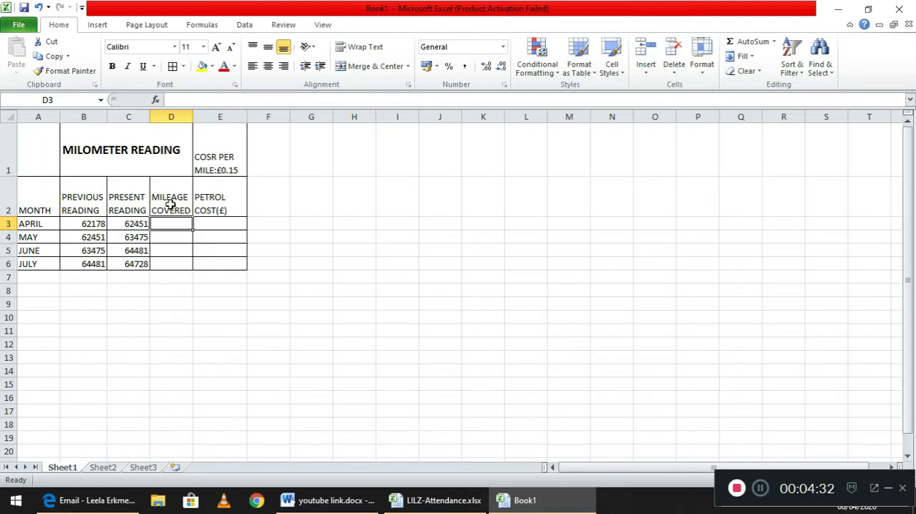
pyautogui.doubleClick(132, 224)
pyautogui.click(173, 226)
pyautogui.write('=')
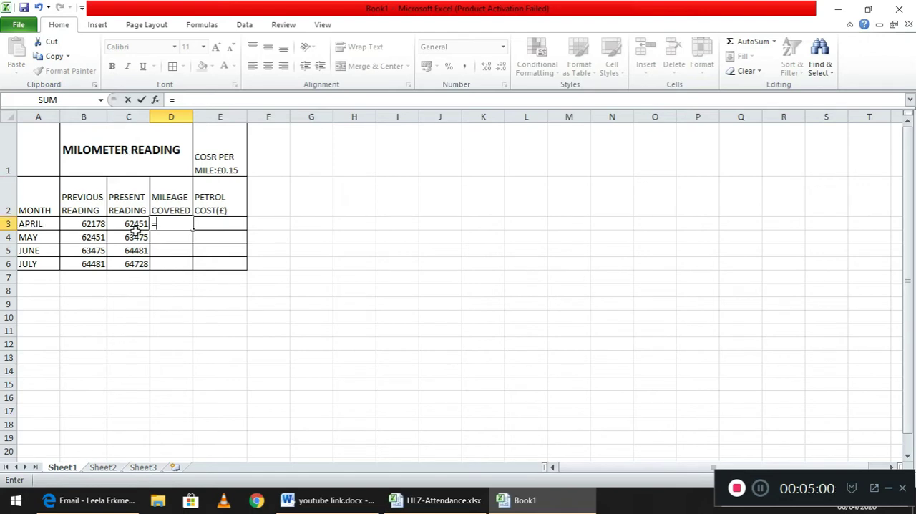
pyautogui.write('C3-')
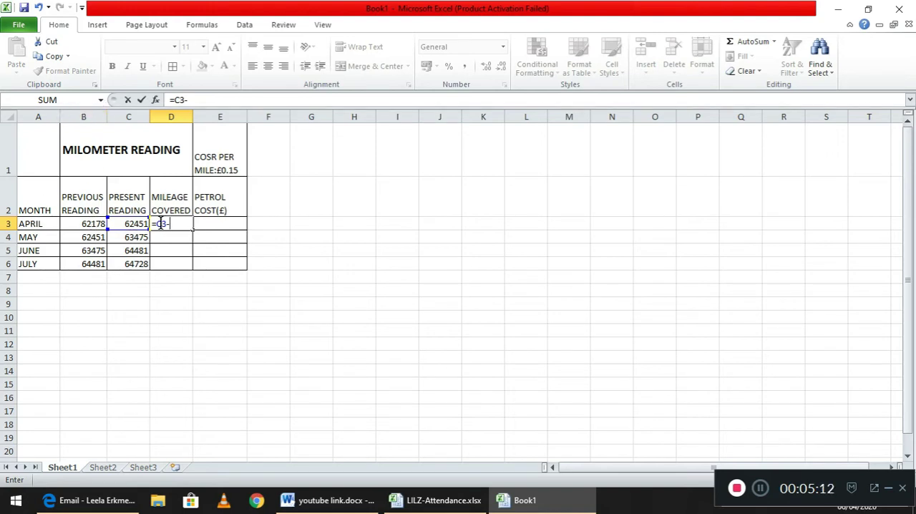
pyautogui.write('B3')
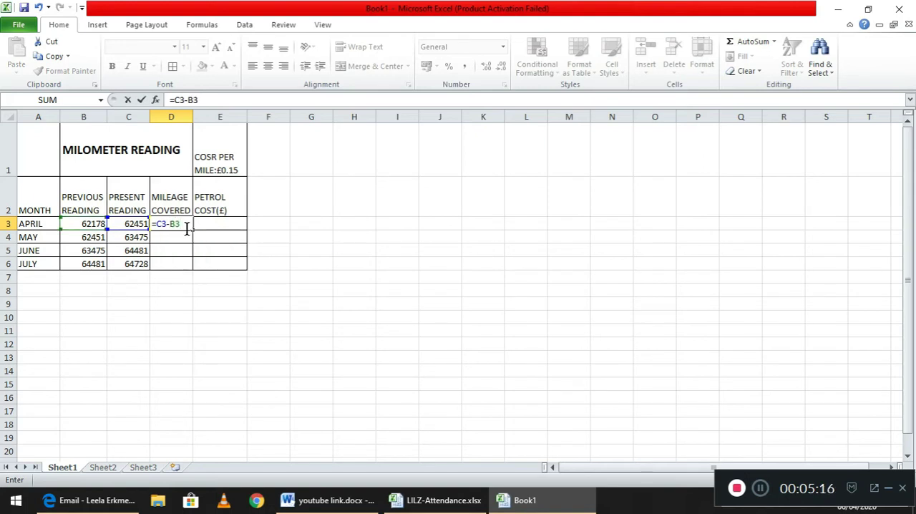
pyautogui.press('Return')
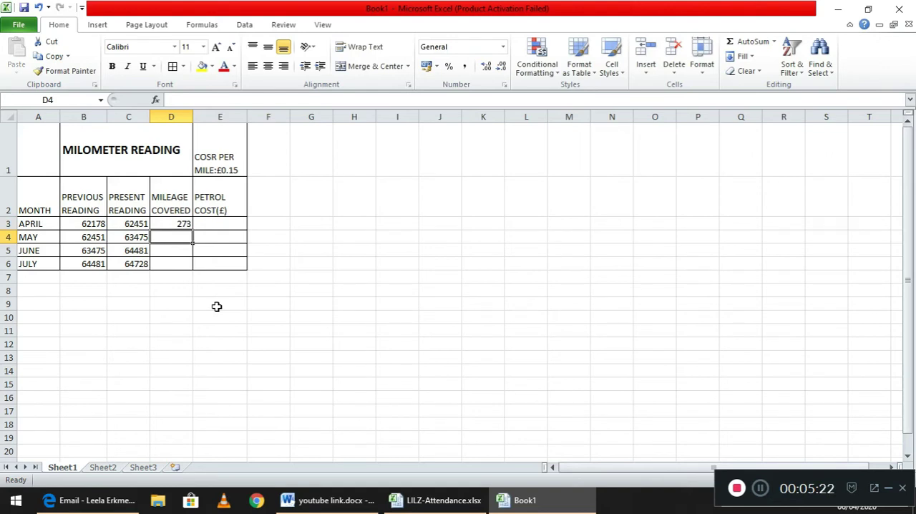
# Calculate May's mileage covered by entering the formula =C4-B4 in cell D4.
pyautogui.write('=')
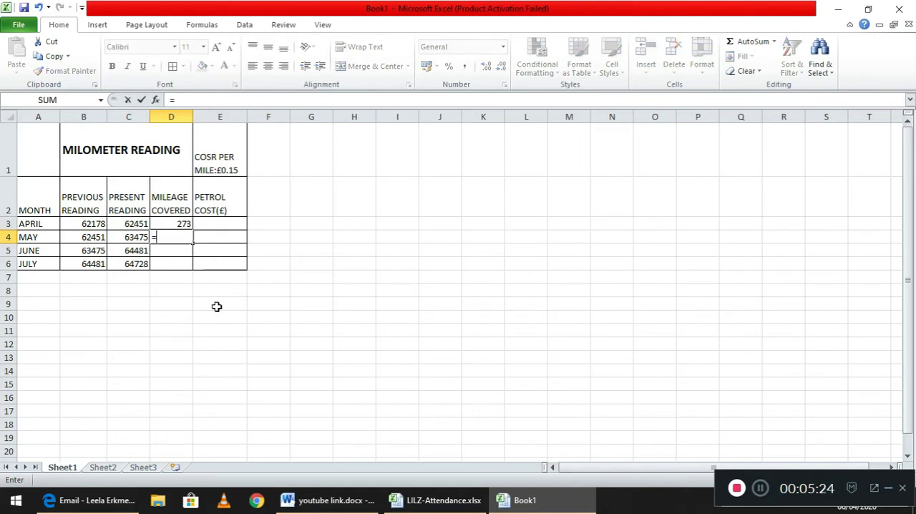
pyautogui.click(135, 242)
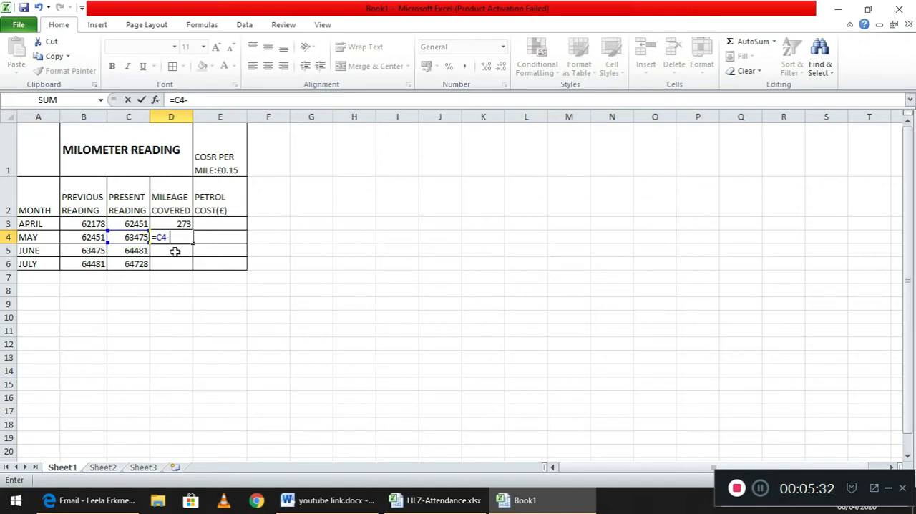
pyautogui.write('B4')
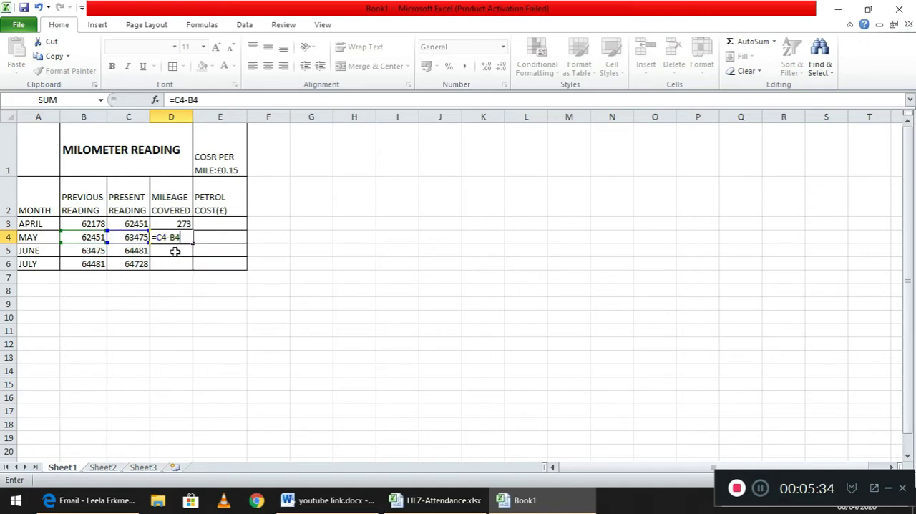
pyautogui.press('Return')
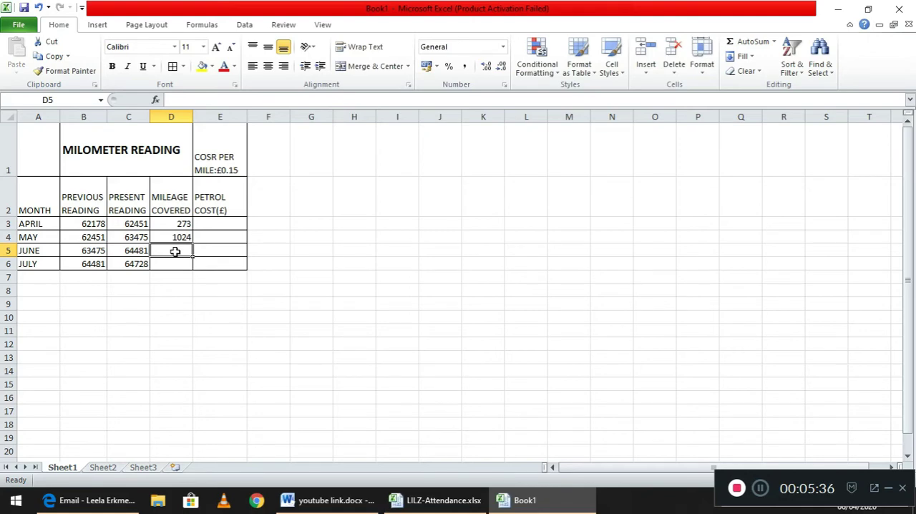
# Enter =C5-B5 in cell D5 for June's mileage and fill the formula down to D6 for July.
pyautogui.write('=')
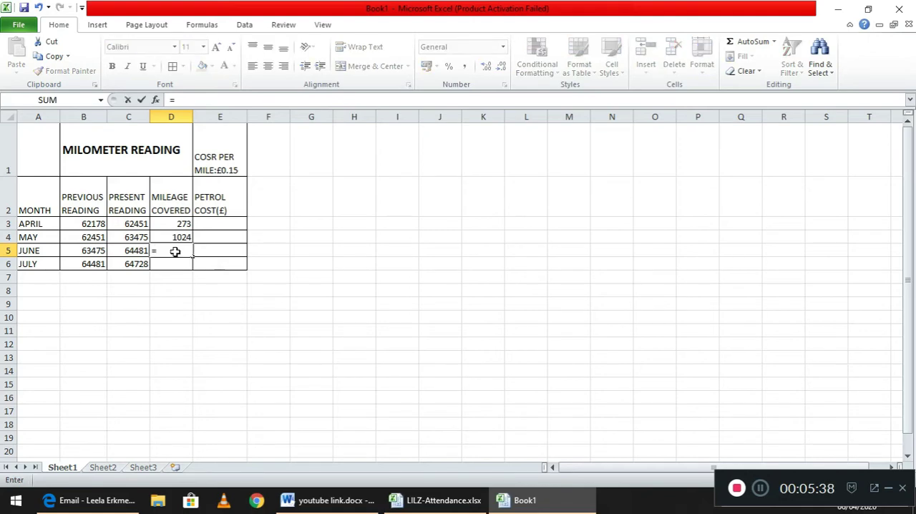
pyautogui.write('C')
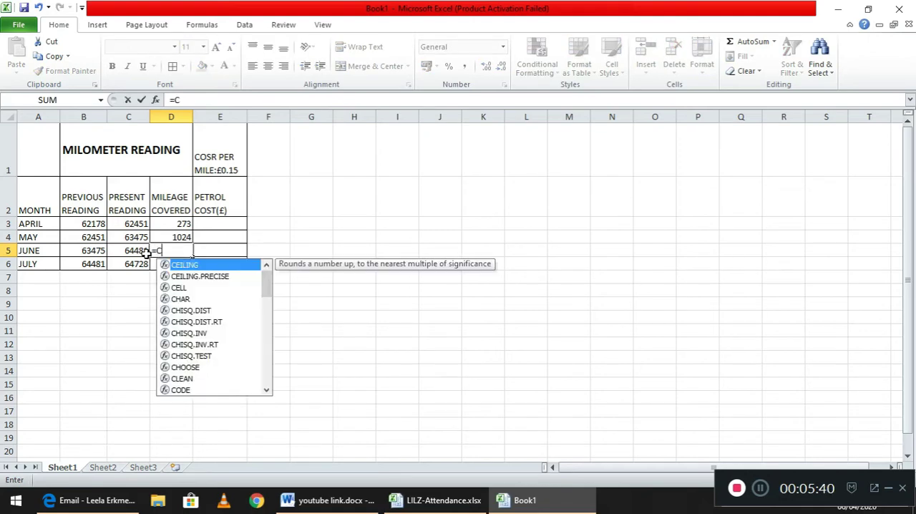
pyautogui.write('5-B5')
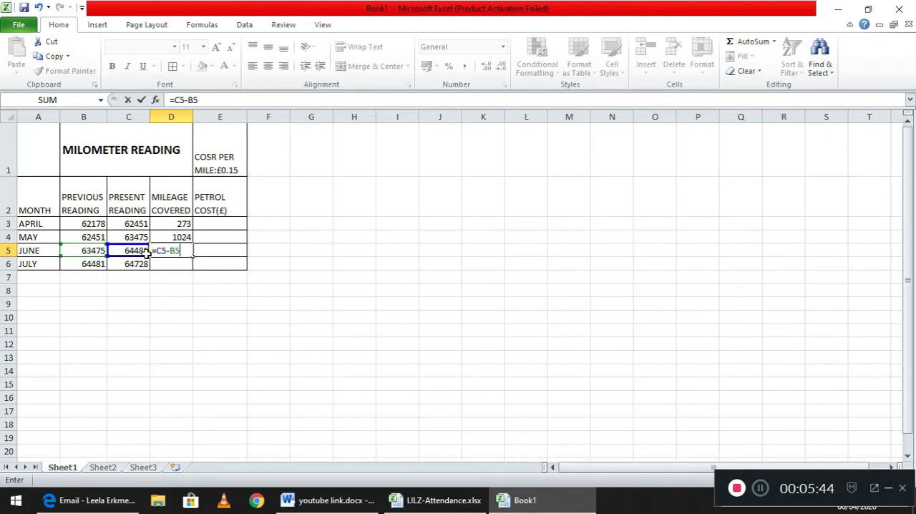
pyautogui.press('Return')
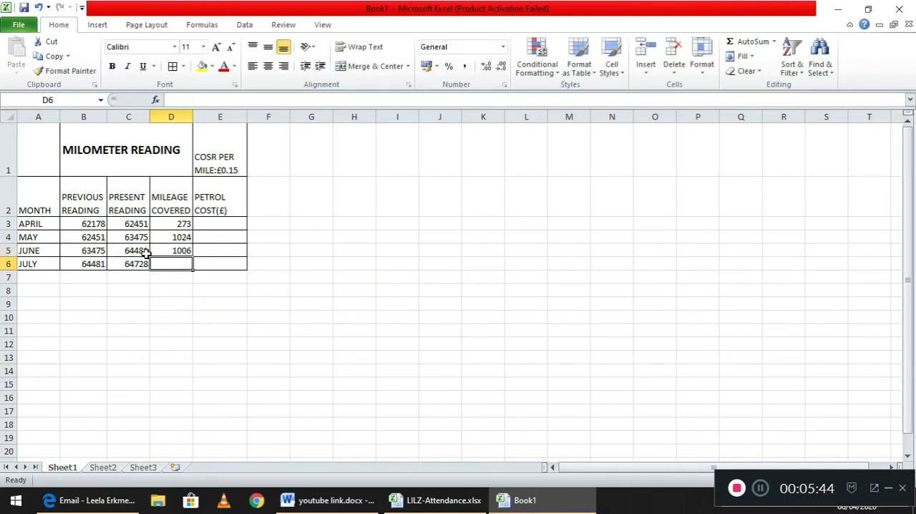
pyautogui.click(184, 250)
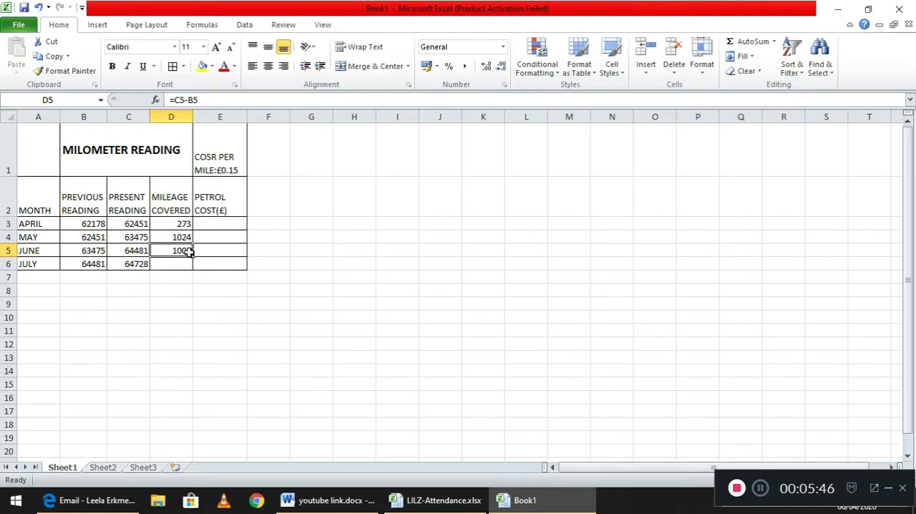
pyautogui.moveTo(192, 256); pyautogui.dragTo(190, 266)
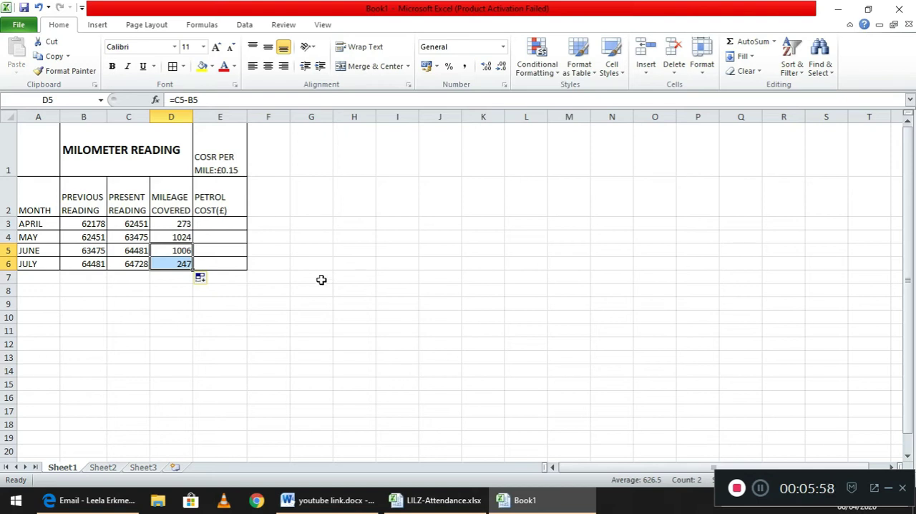
# Correct the misspelled word in cell E1 so the label reads COST PER MILE:£0.15.
pyautogui.click(222, 157)
pyautogui.doubleClick(215, 156)
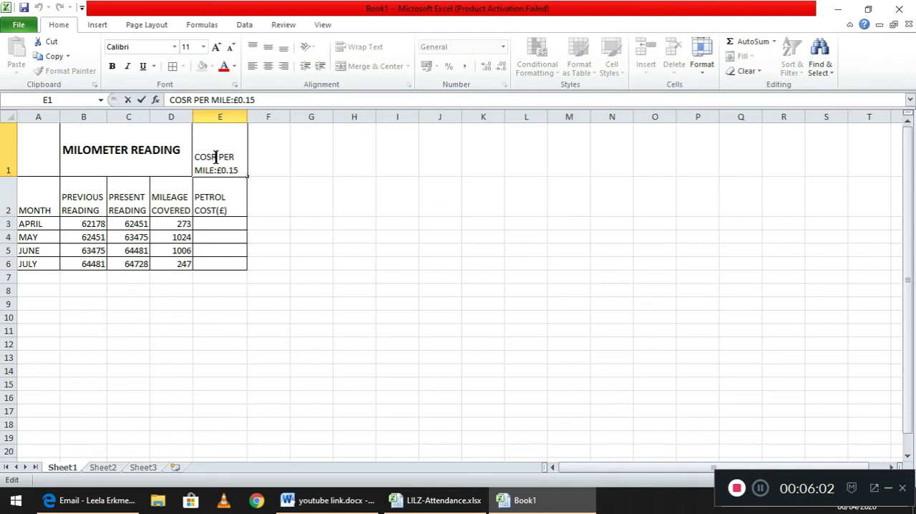
pyautogui.press('BackSpace')
pyautogui.write('T')
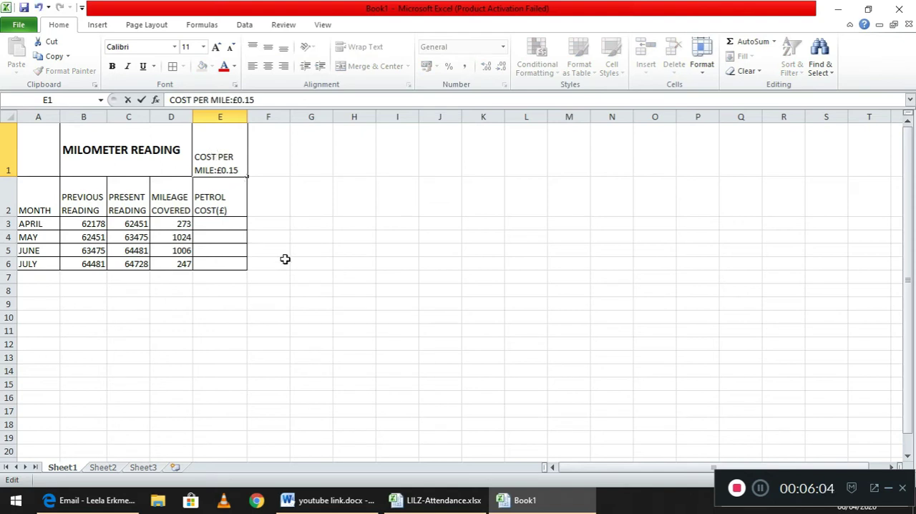
# Calculate April's petrol cost by entering the formula =D3*0.15 in cell E3.
pyautogui.click(228, 224)
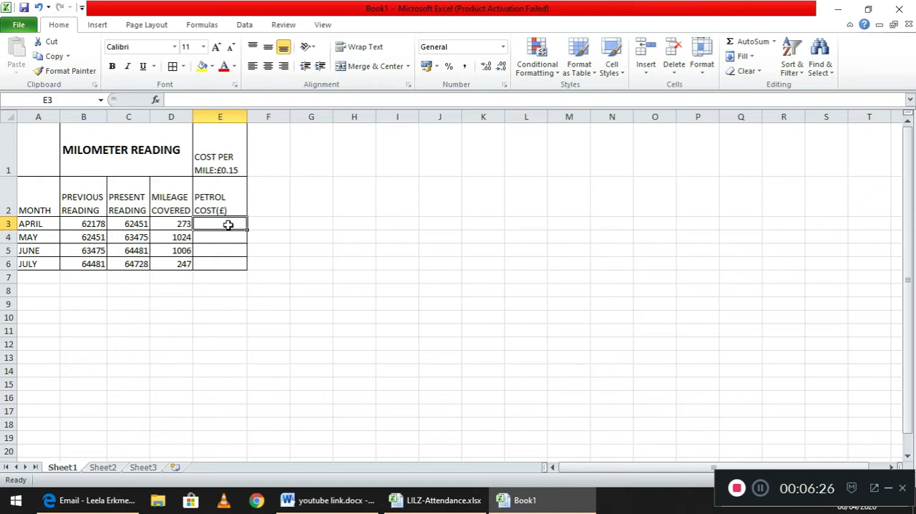
pyautogui.write('=')
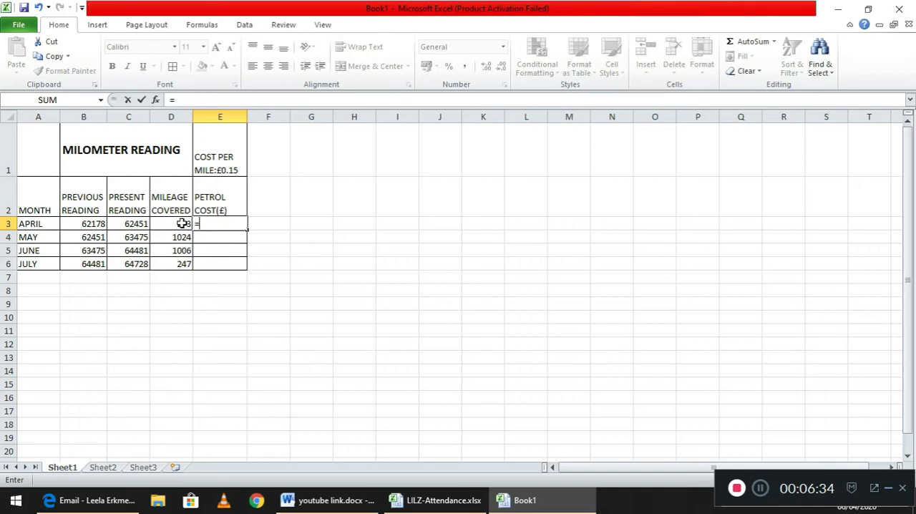
pyautogui.write('D3')
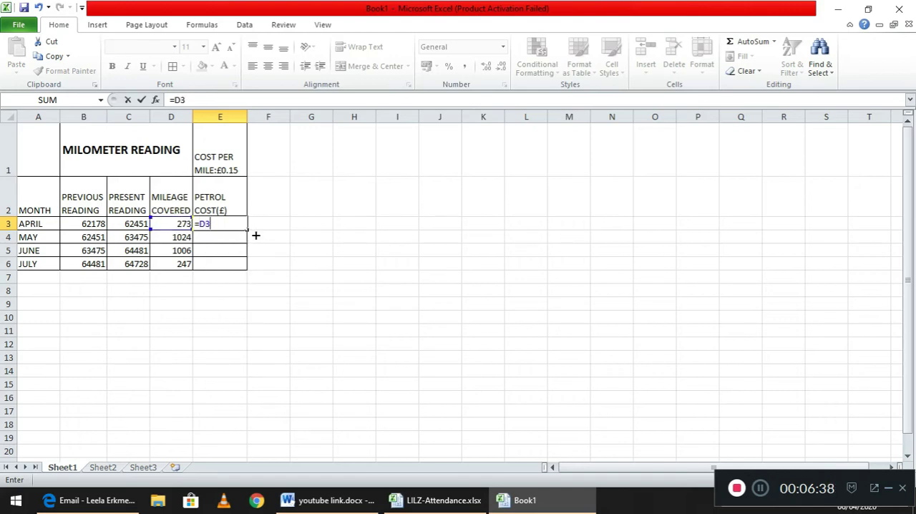
pyautogui.write('*')
pyautogui.write('.15')
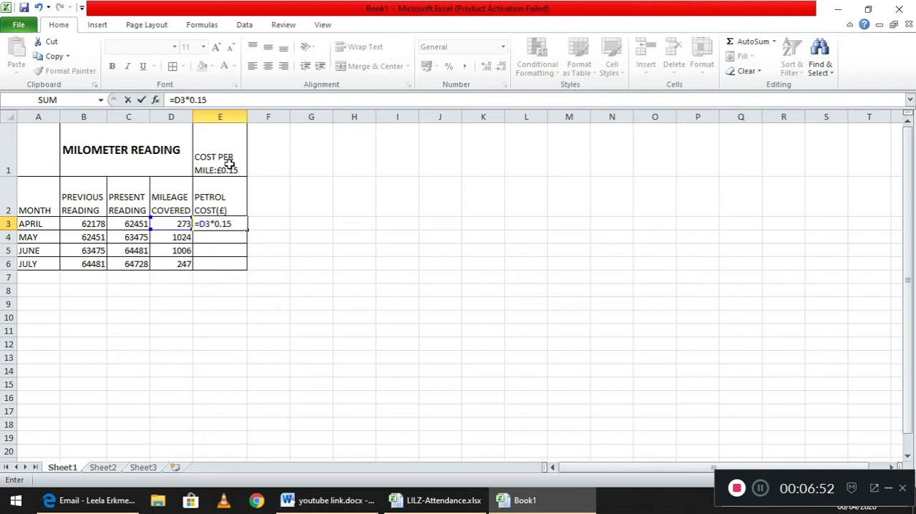
pyautogui.press('Return')
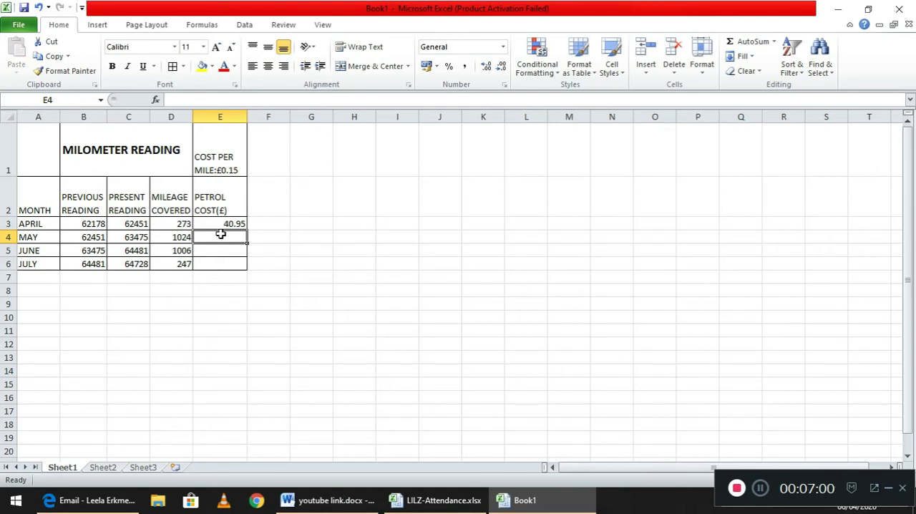
# Calculate May's petrol cost by entering the formula =D4*0.15 in cell E4, and reselect that cell.
pyautogui.write('=')
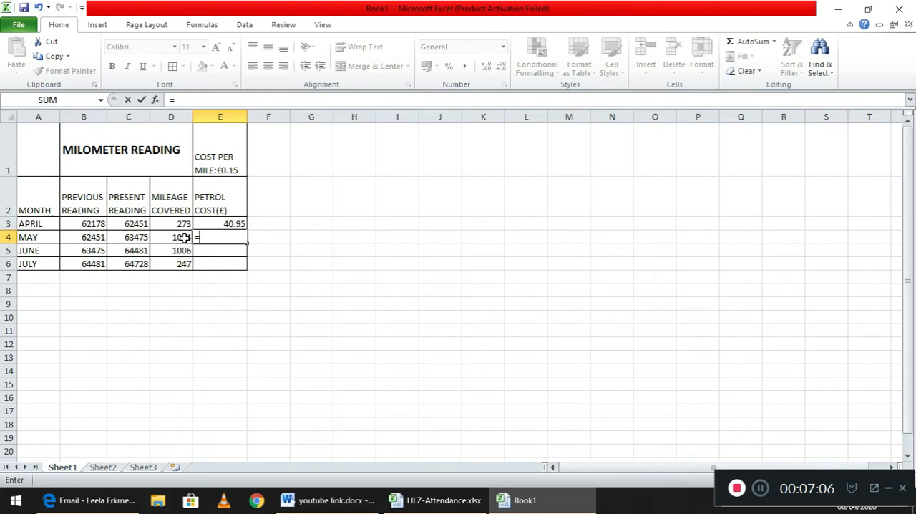
pyautogui.write('D4*0')
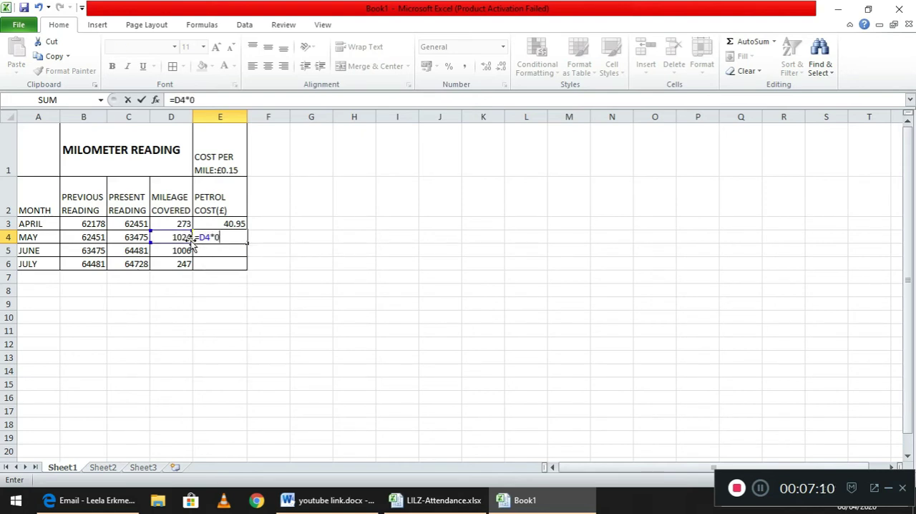
pyautogui.write('.15')
pyautogui.press('Return')
pyautogui.click(240, 239)
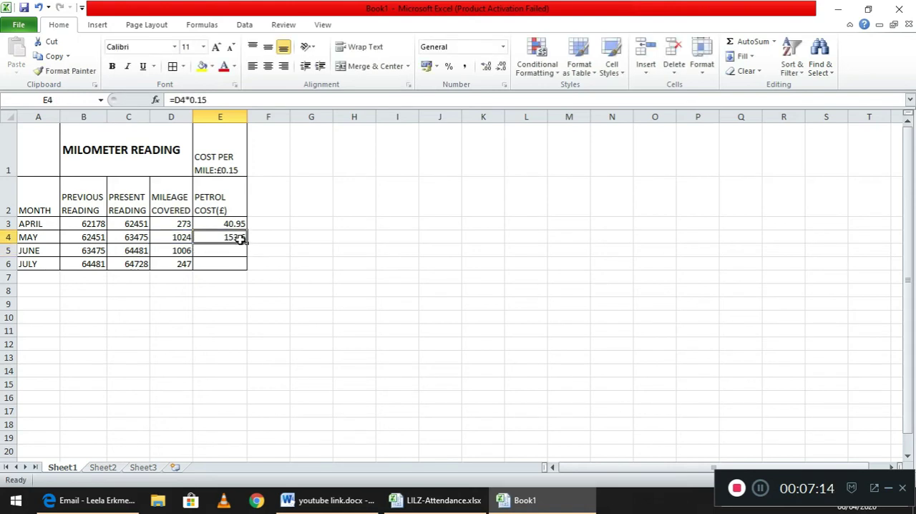
# Fill May's petrol cost formula down from E4 to E6 for June and July.
pyautogui.moveTo(246, 243); pyautogui.dragTo(246, 265)
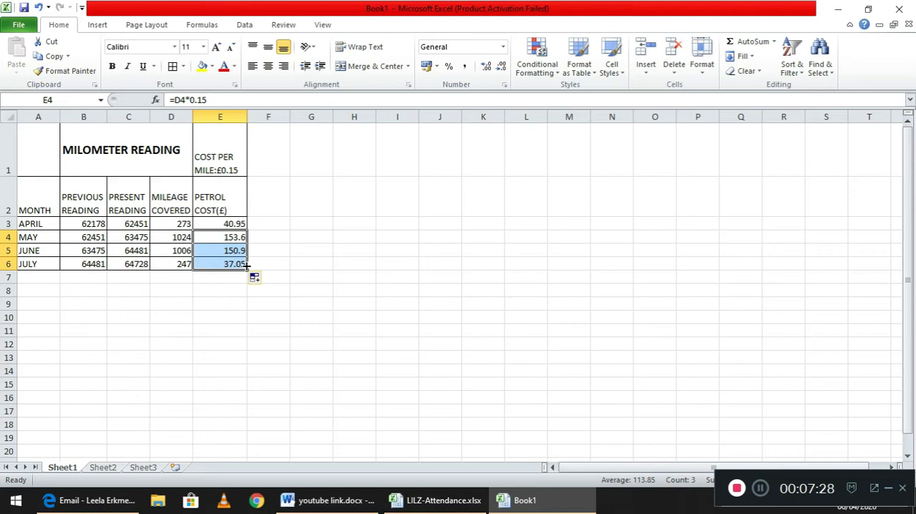
# Enter the label Fixed cost:£120.00 in cell F1.
pyautogui.click(276, 156)
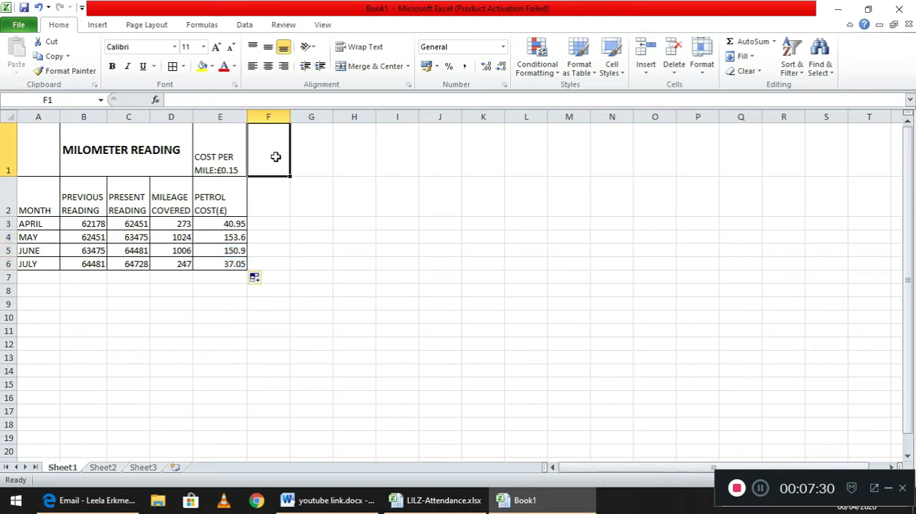
pyautogui.write('Fixed')
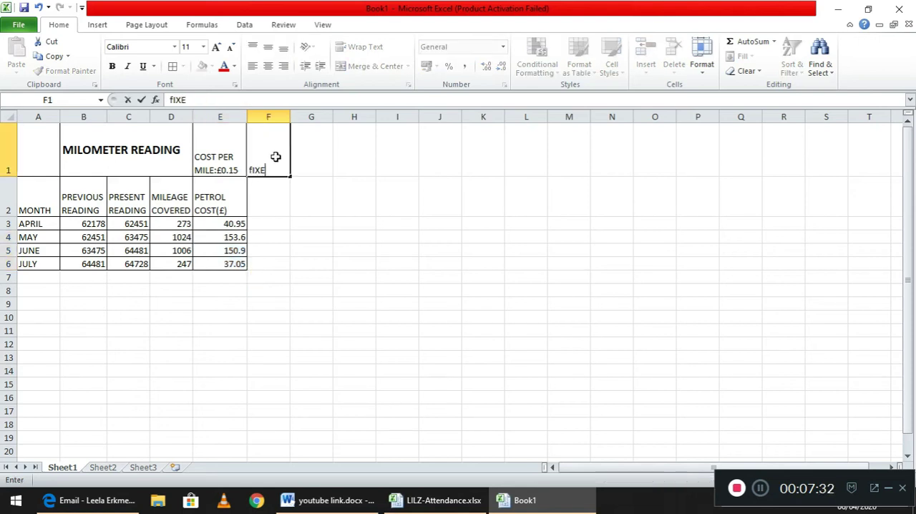
pyautogui.write(' co')
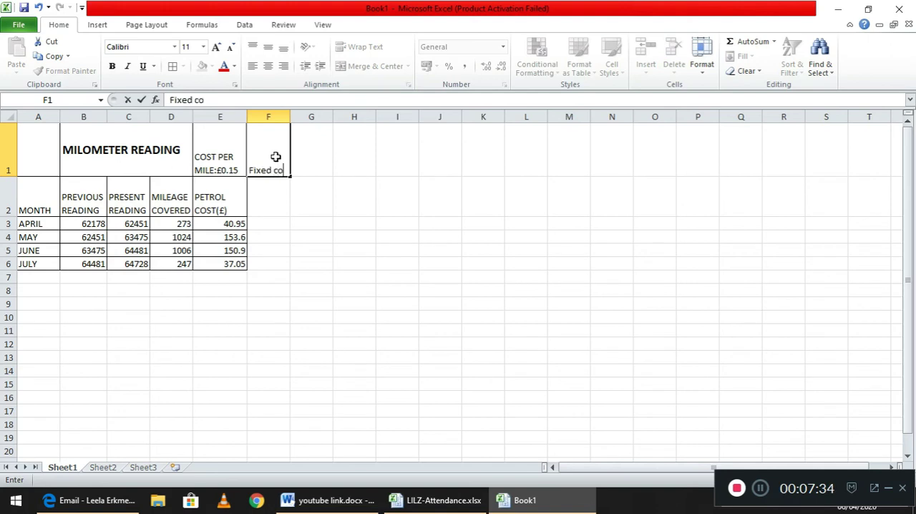
pyautogui.write('st:120')
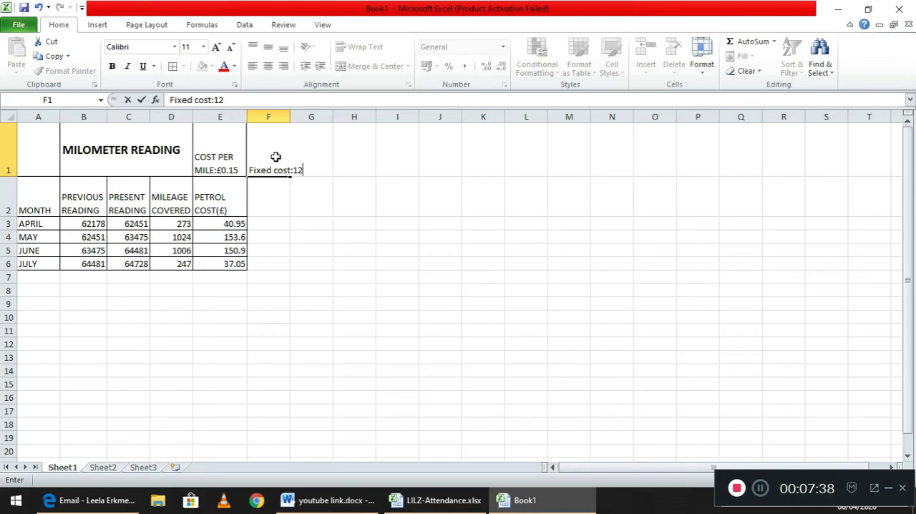
pyautogui.press('BackSpace')
pyautogui.press('BackSpace')
pyautogui.press('BackSpace')
pyautogui.write(':£120.00')
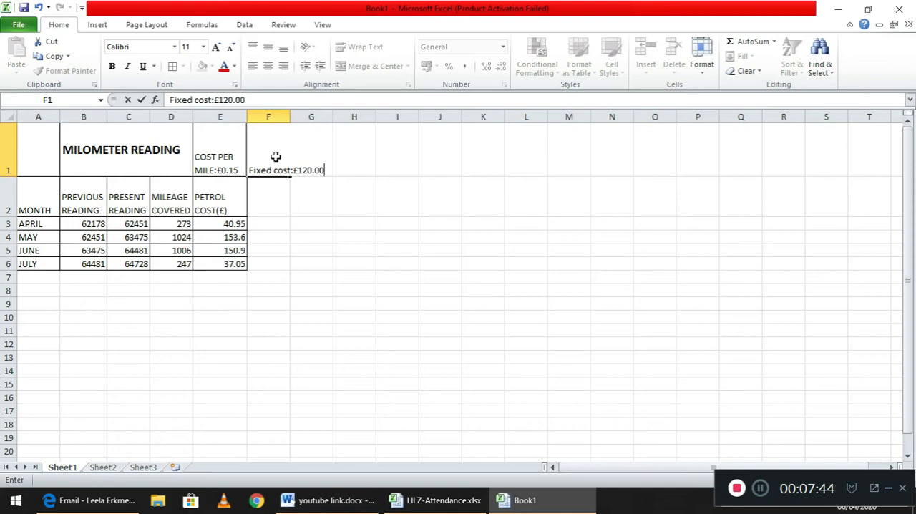
pyautogui.click(318, 216)
pyautogui.rightClick(318, 216)
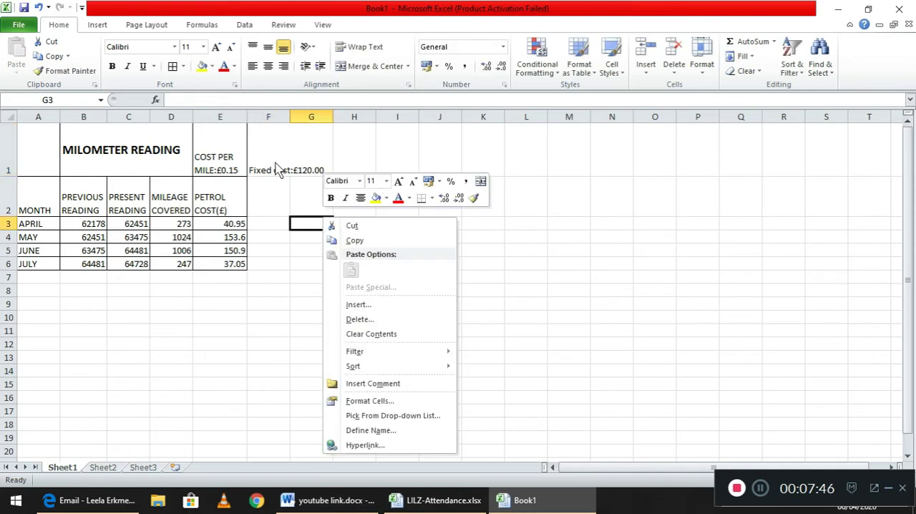
# Wrap the fixed cost label in cell F1 and widen column F so £120.00 fits on one line.
pyautogui.click(274, 162)
pyautogui.click(273, 162)
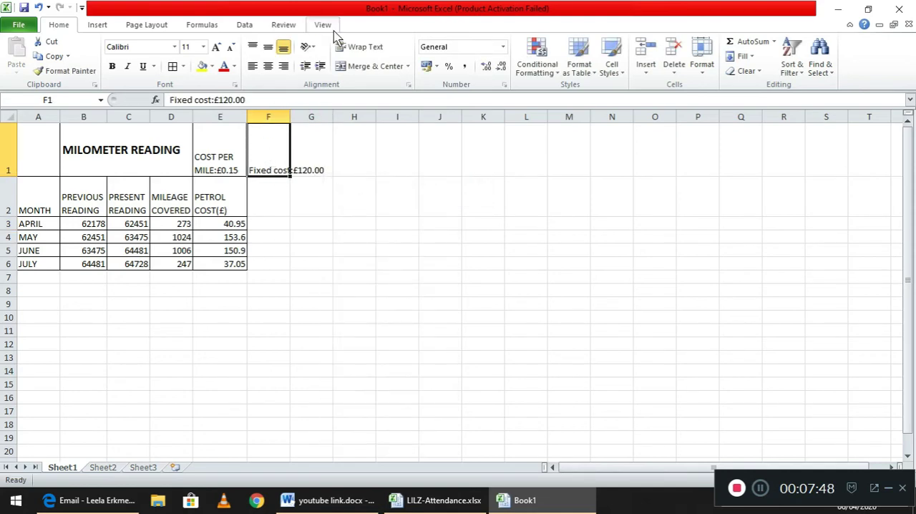
pyautogui.click(362, 55)
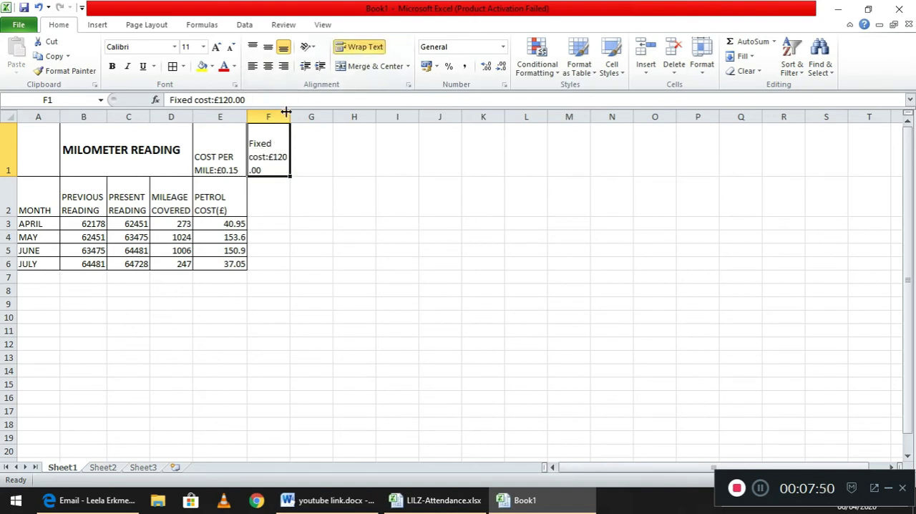
pyautogui.moveTo(289, 116); pyautogui.dragTo(303, 116)
# Make the cost per mile and fixed cost labels in E1:F1 bold.
pyautogui.moveTo(218, 149); pyautogui.dragTo(283, 151)
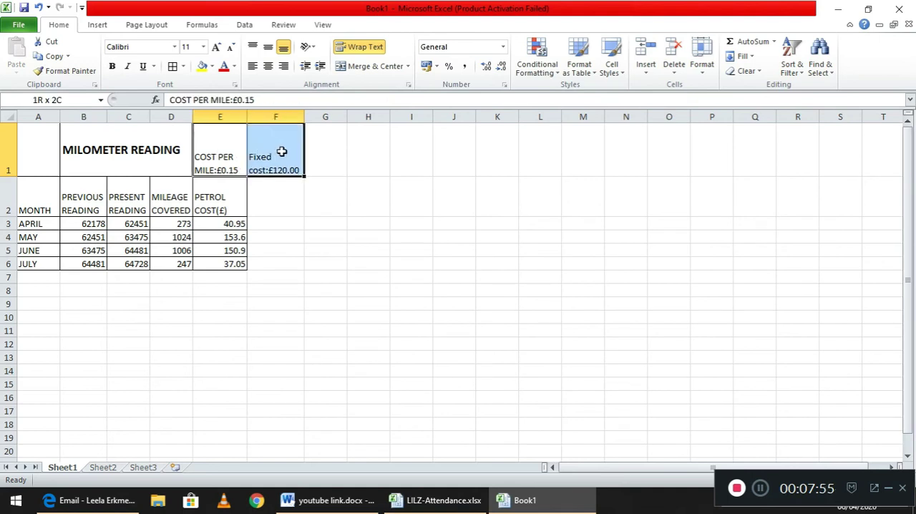
pyautogui.click(113, 68)
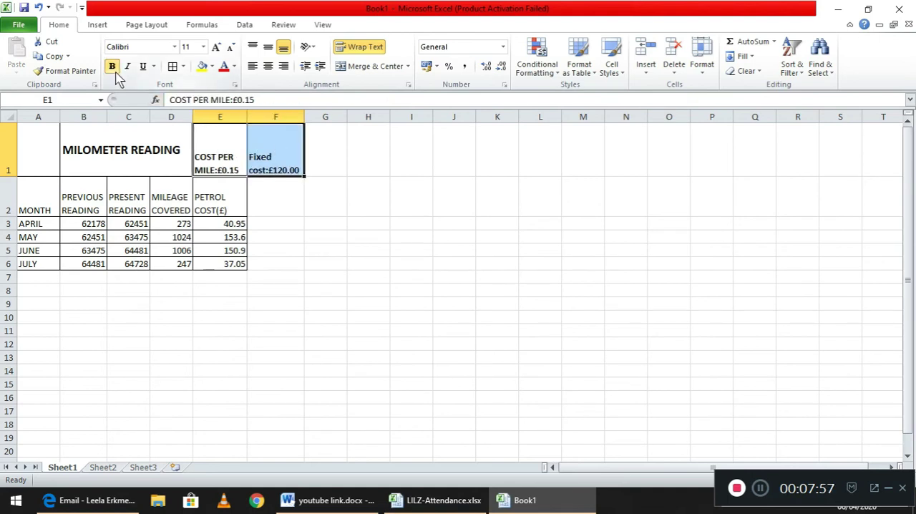
# Add the column heading Total cost in cell F2.
pyautogui.click(290, 201)
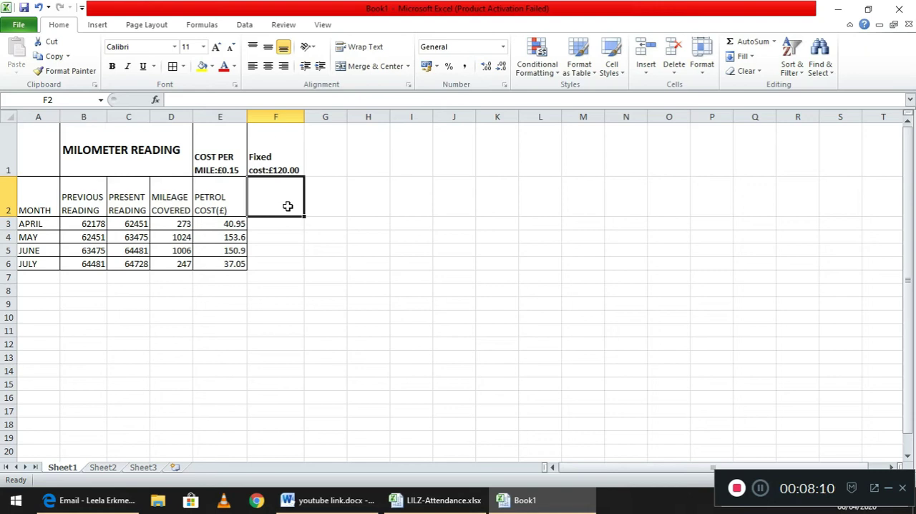
pyautogui.write('Tota')
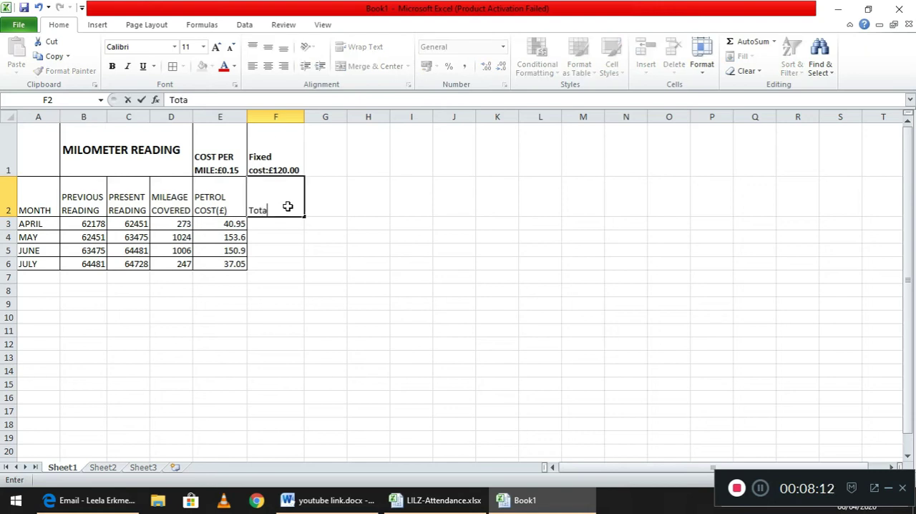
pyautogui.write('l cost')
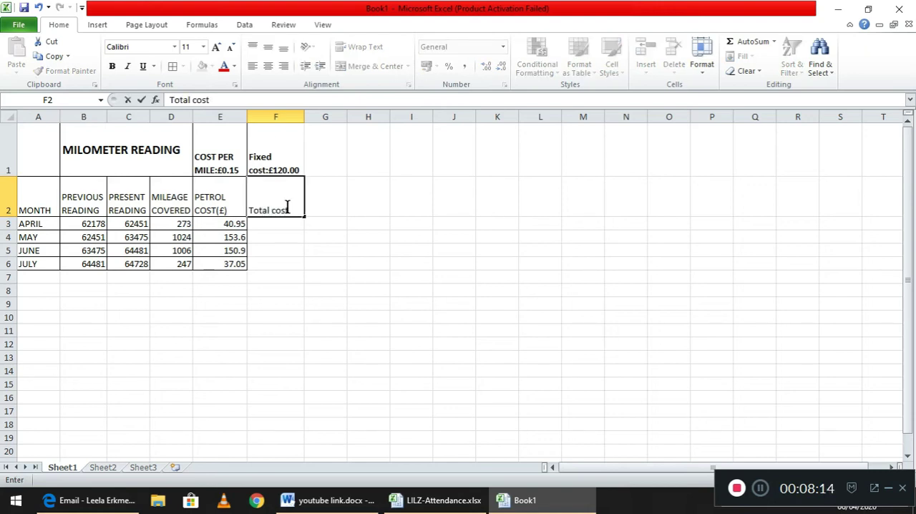
# Calculate April's total cost by entering the formula =E3+120 in cell F3.
pyautogui.click(284, 222)
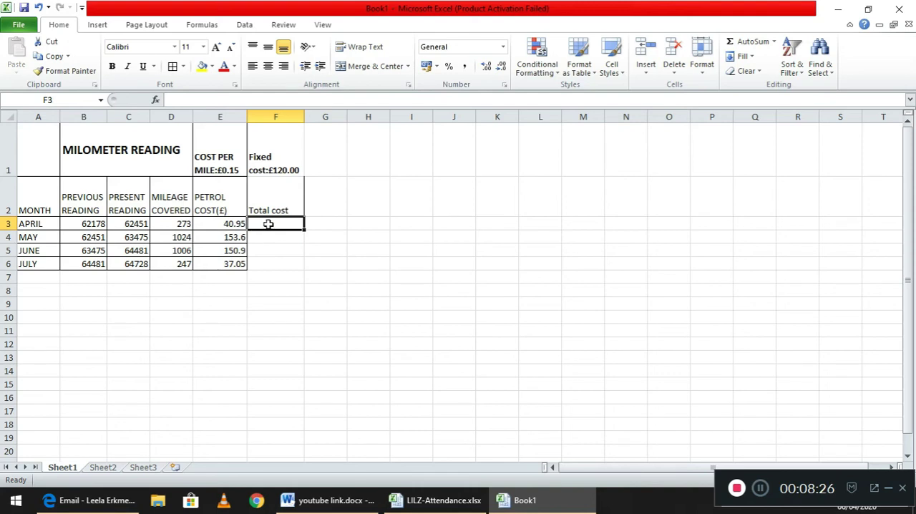
pyautogui.write('=')
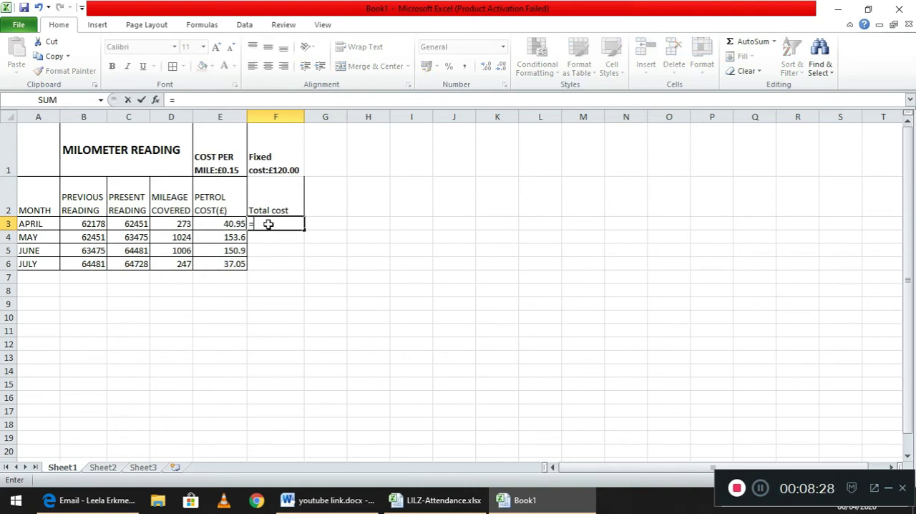
pyautogui.click(241, 224)
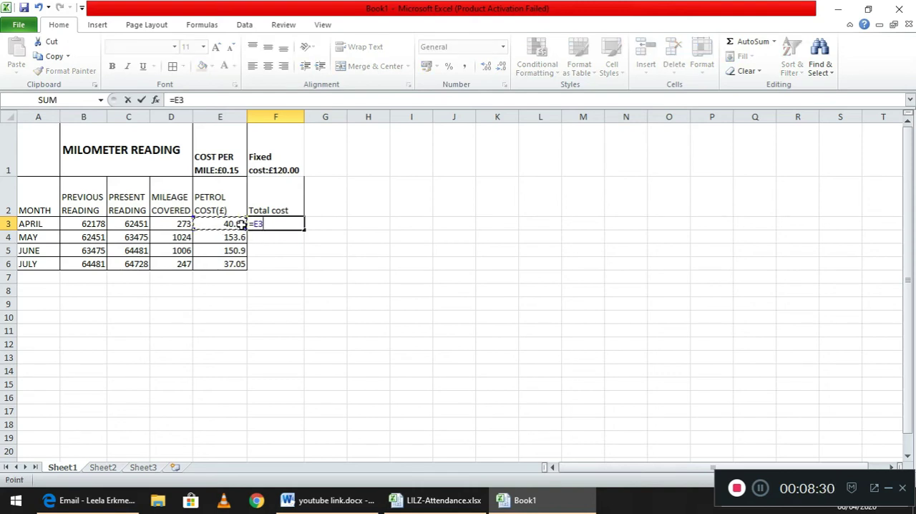
pyautogui.write('+120')
pyautogui.press('Return')
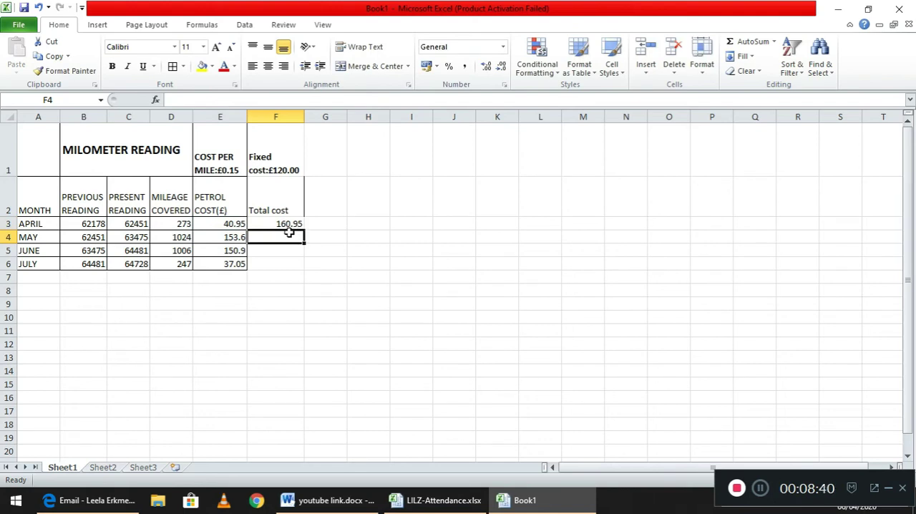
# Calculate May's total cost by entering the formula =E4+120 in cell F4.
pyautogui.write('=')
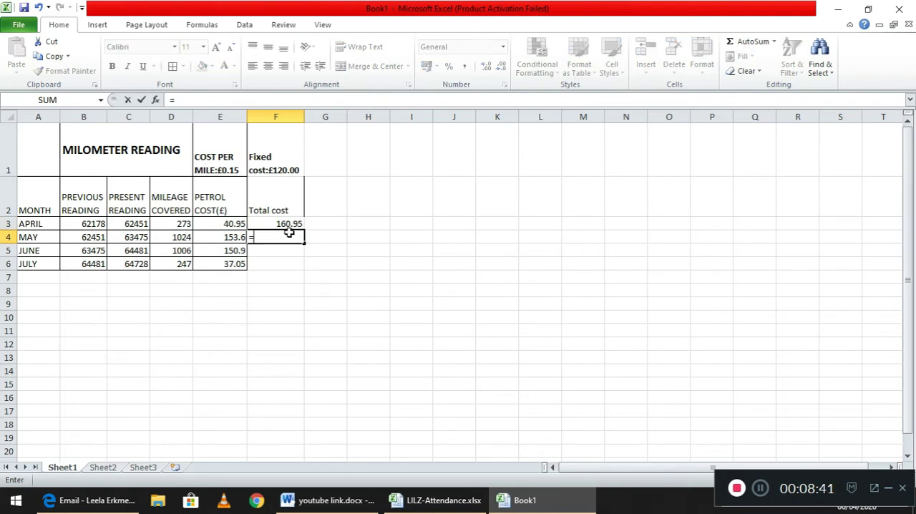
pyautogui.click(226, 239)
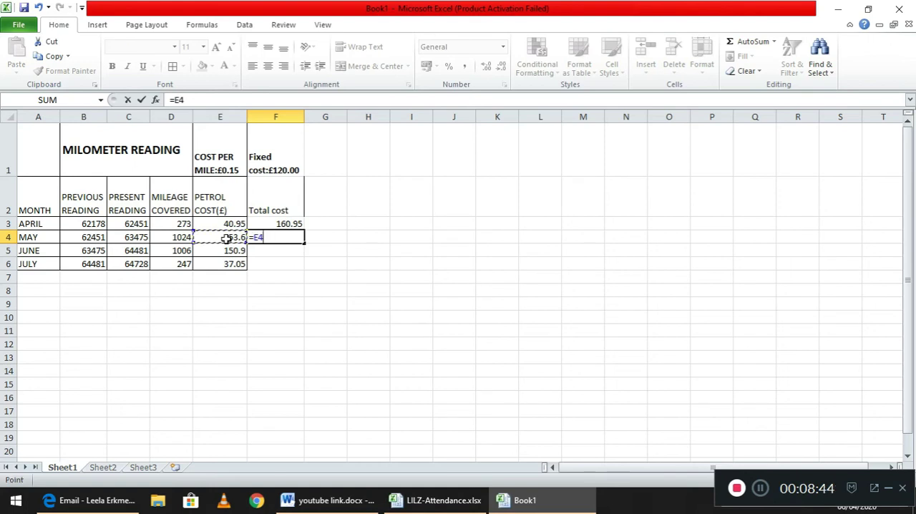
pyautogui.write('+120')
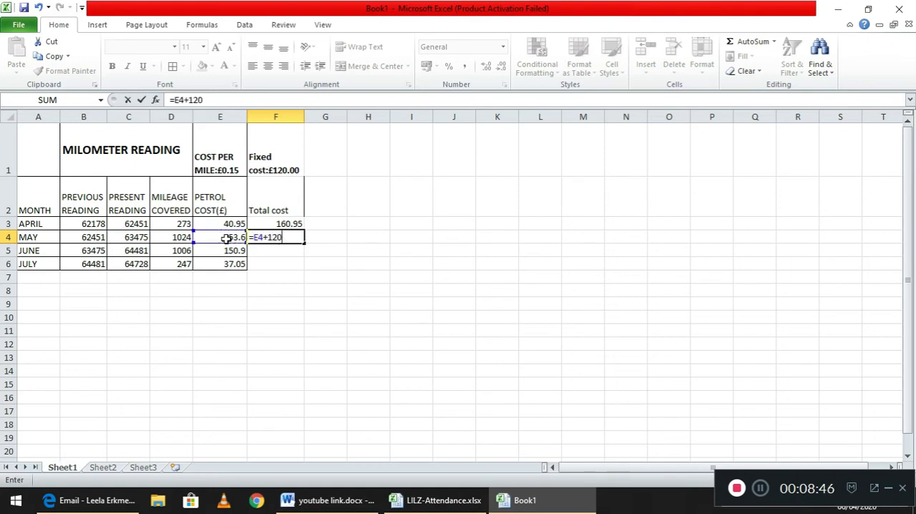
pyautogui.press('Return')
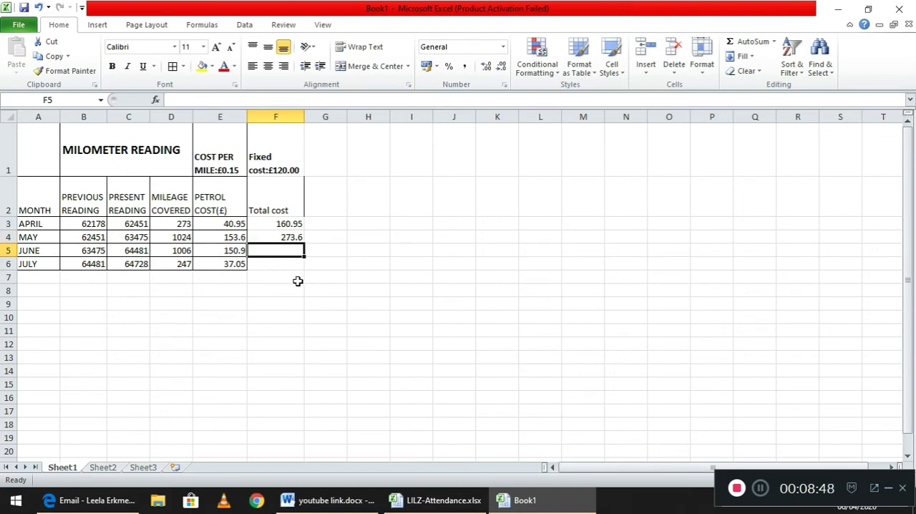
# Fill May's total cost formula down from F4 to F6 for June and July.
pyautogui.click(291, 237)
pyautogui.moveTo(304, 242); pyautogui.dragTo(306, 266)
pyautogui.click(373, 278)
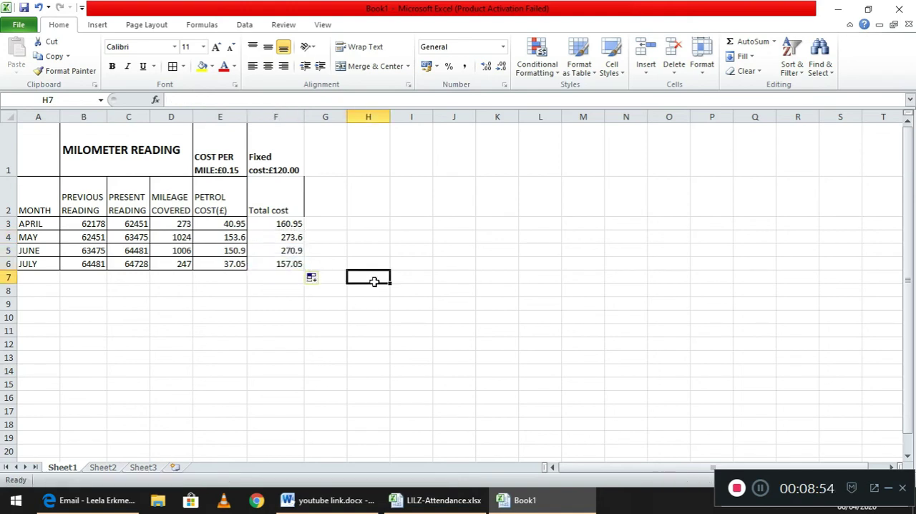
# Apply All Borders to the fixed cost and total cost column, F1:F6.
pyautogui.moveTo(278, 186); pyautogui.dragTo(286, 265)
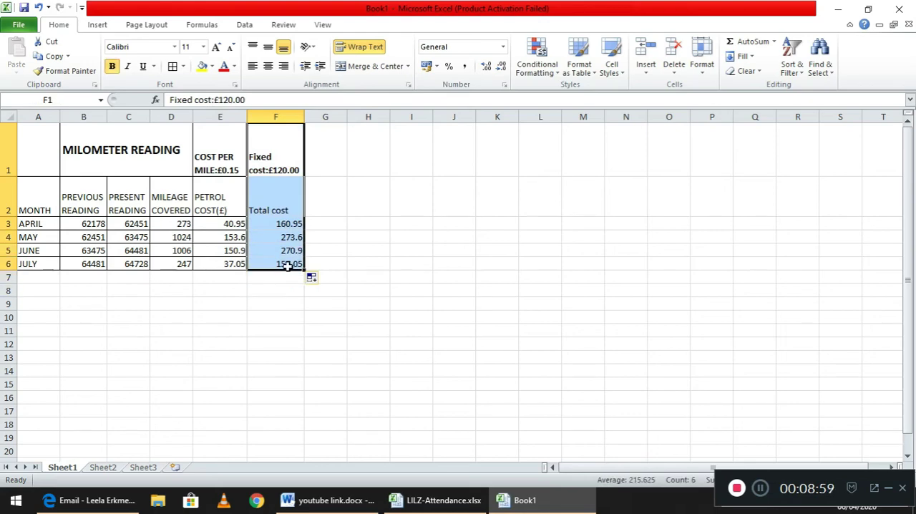
pyautogui.click(183, 67)
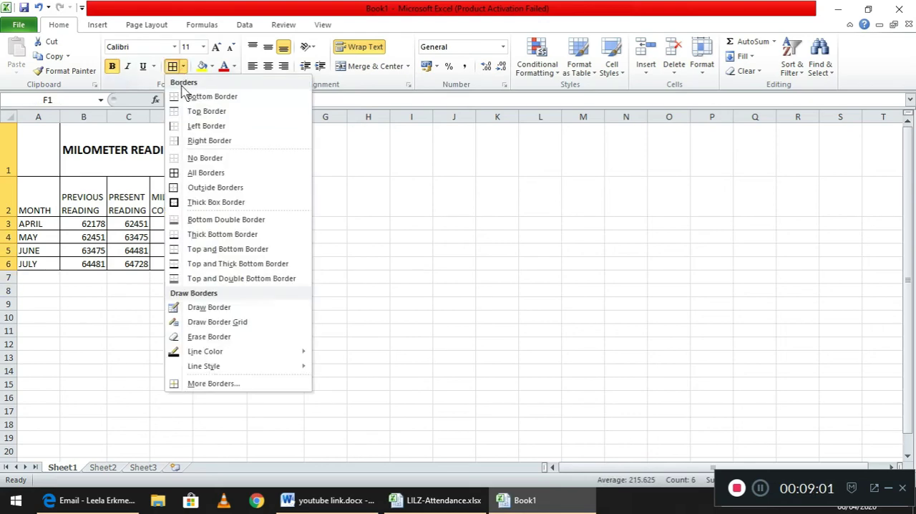
pyautogui.click(203, 174)
pyautogui.click(378, 222)
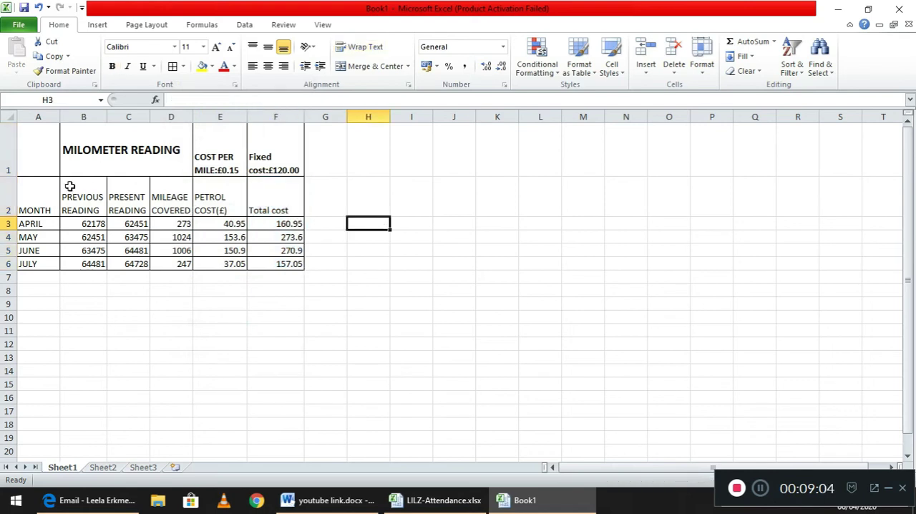
# Make the column headings in A2:F2 bold and align them vertically to the middle.
pyautogui.moveTo(27, 209); pyautogui.dragTo(258, 198)
pyautogui.click(258, 198)
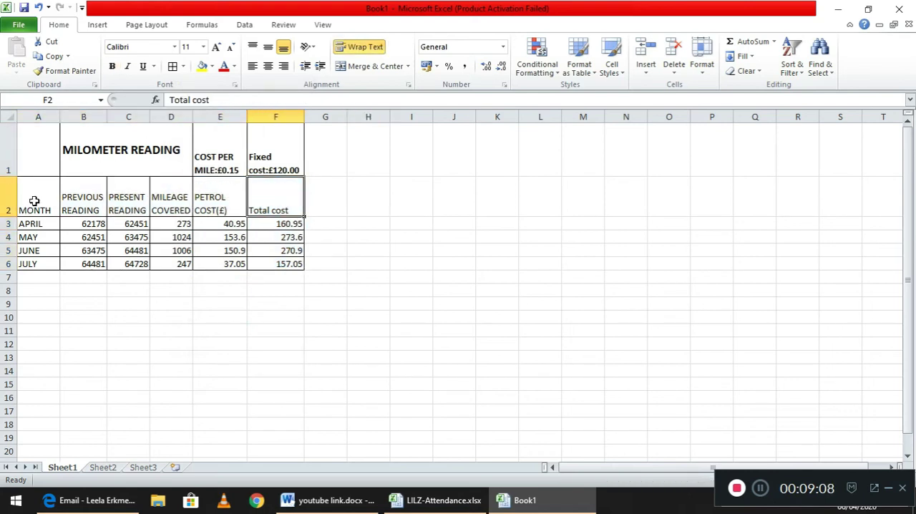
pyautogui.moveTo(34, 201); pyautogui.dragTo(277, 205)
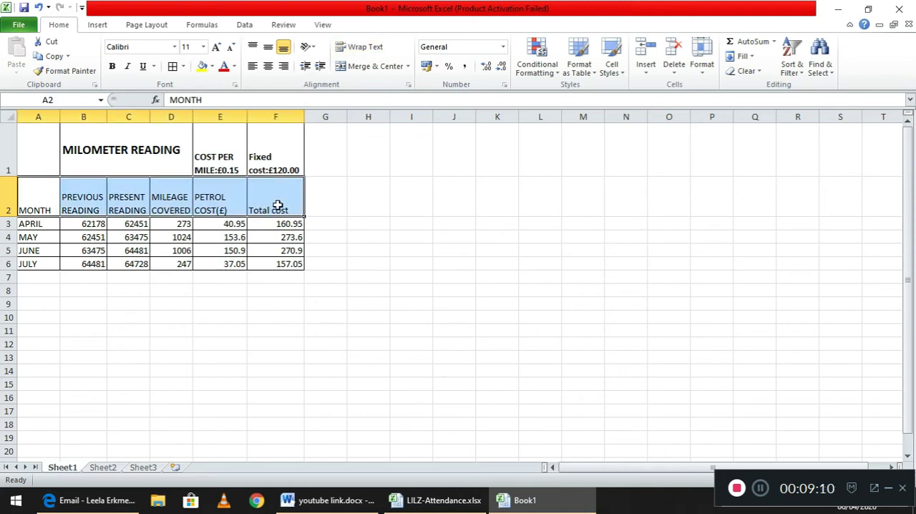
pyautogui.click(112, 66)
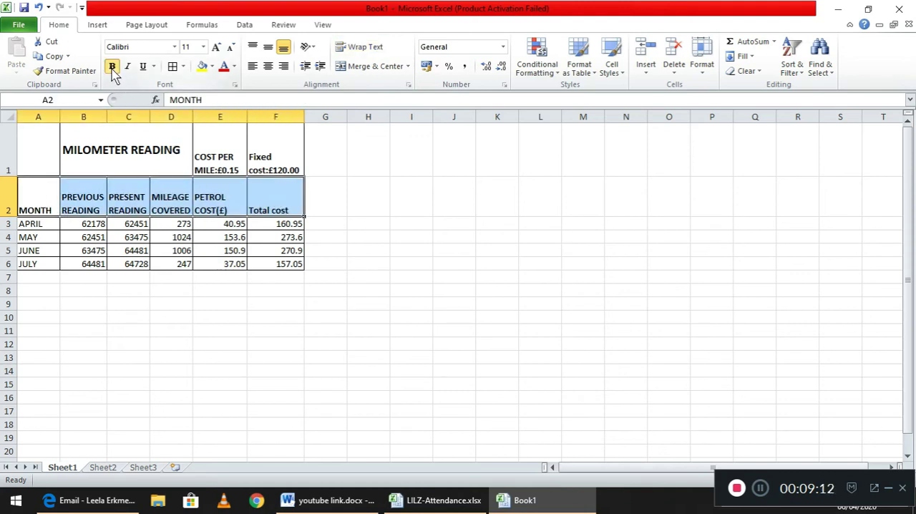
pyautogui.click(268, 47)
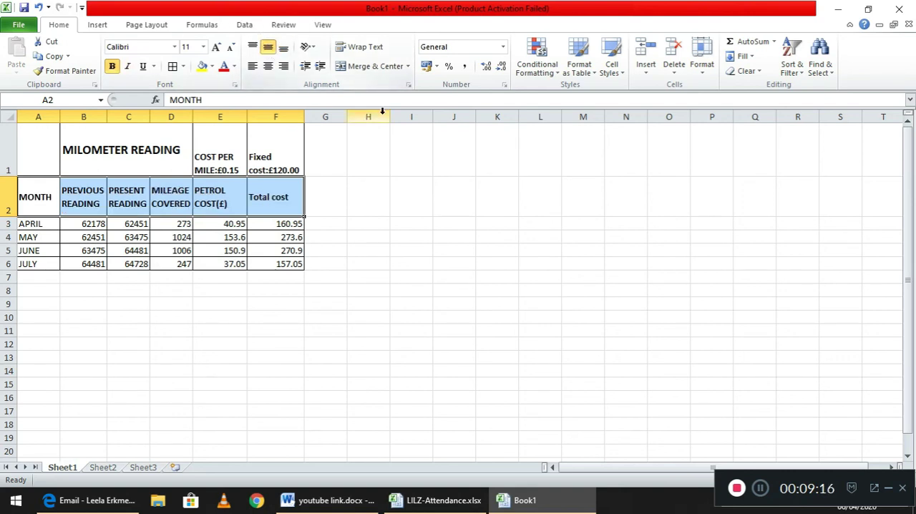
pyautogui.click(415, 227)
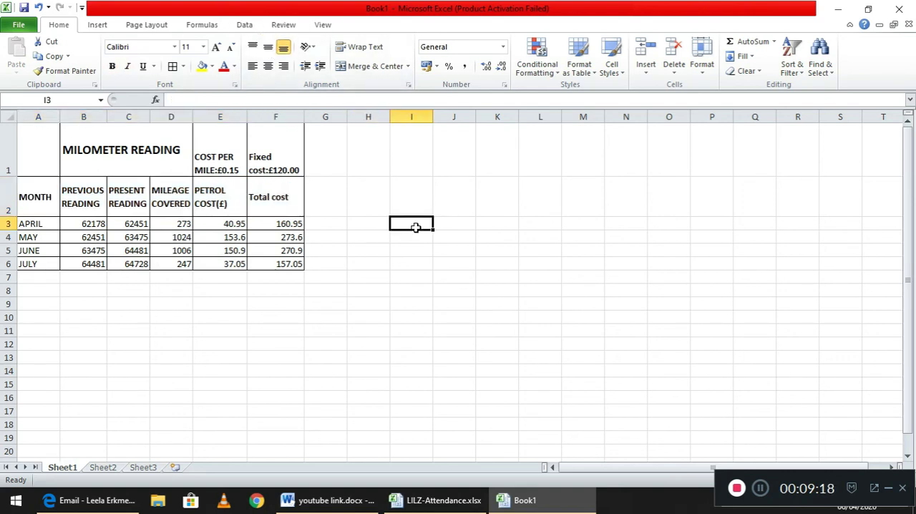
# Insert a page header and enter the author's first name in its centre section above the table.
pyautogui.click(97, 26)
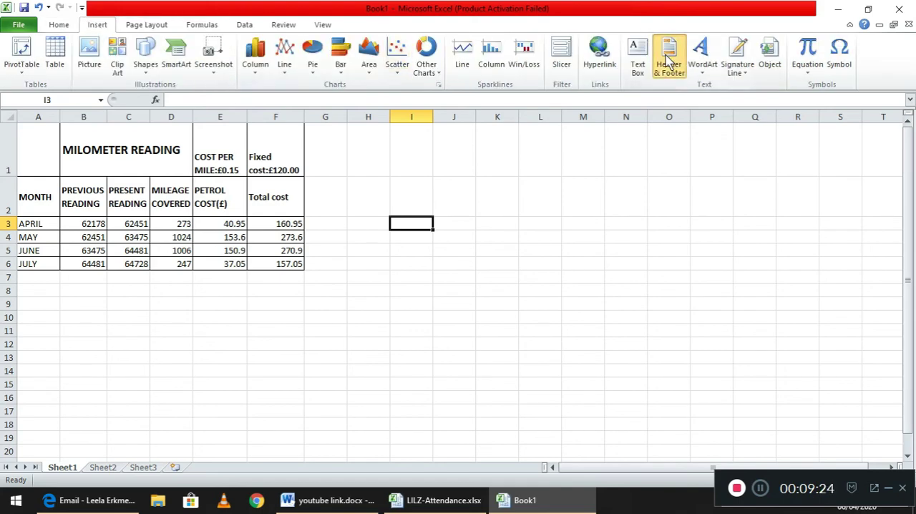
pyautogui.click(667, 61)
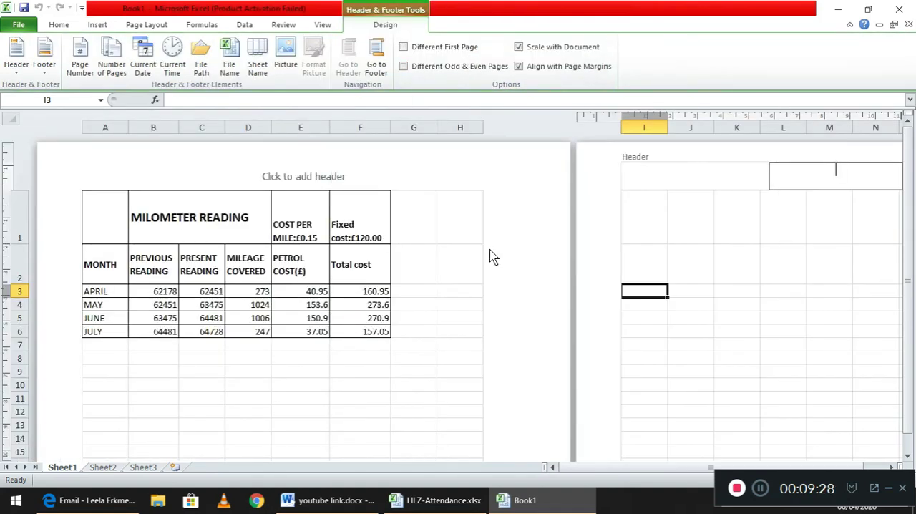
pyautogui.click(293, 176)
pyautogui.write('leela')
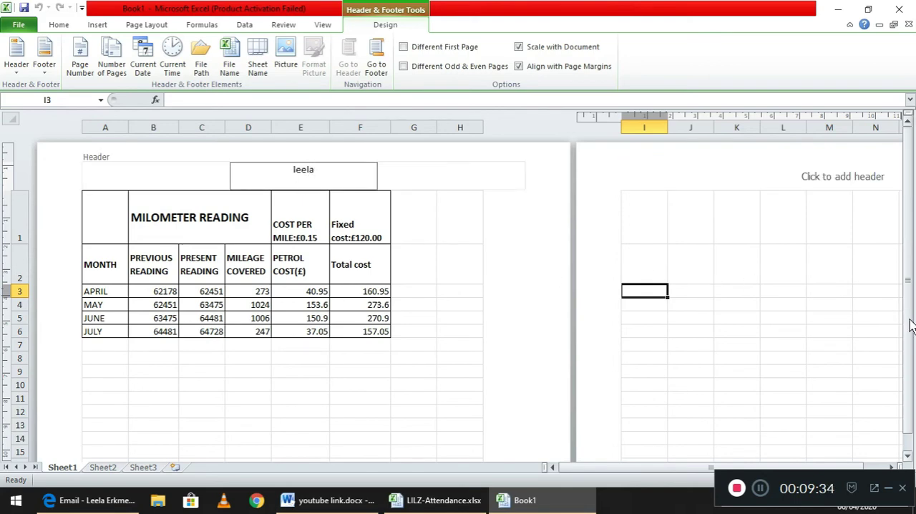
pyautogui.moveTo(909, 337); pyautogui.dragTo(909, 354)
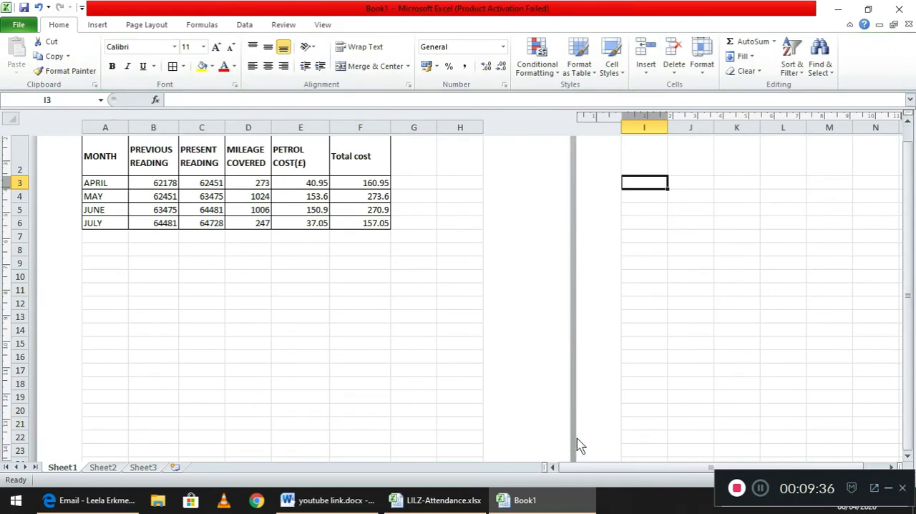
# Change the page orientation of the mileage sheet to Landscape.
pyautogui.click(908, 456)
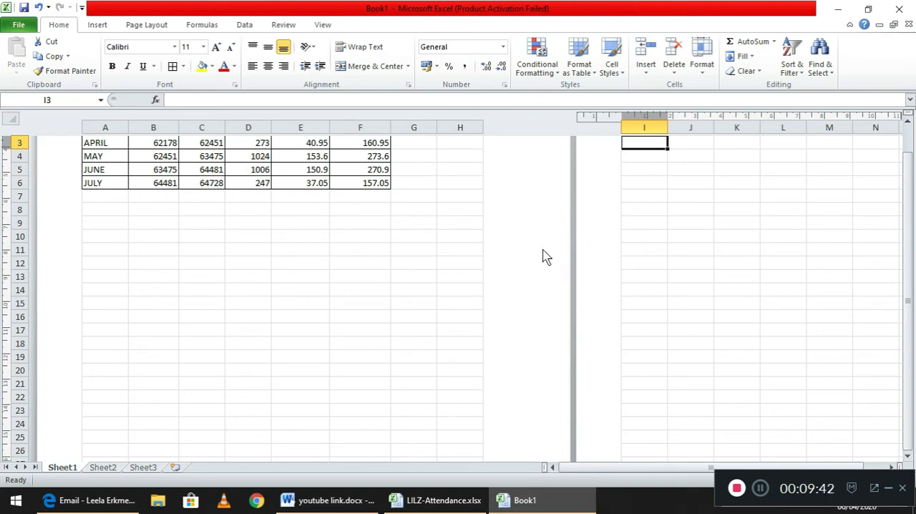
pyautogui.click(147, 26)
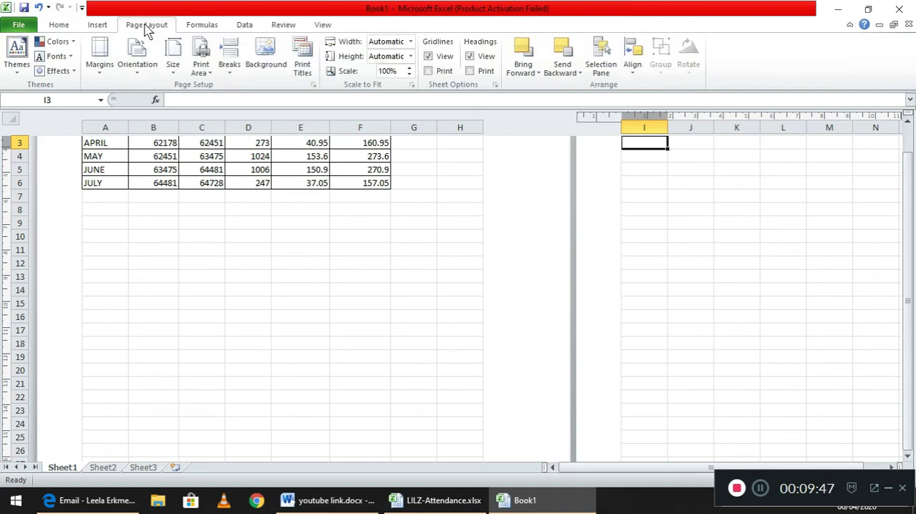
pyautogui.click(140, 78)
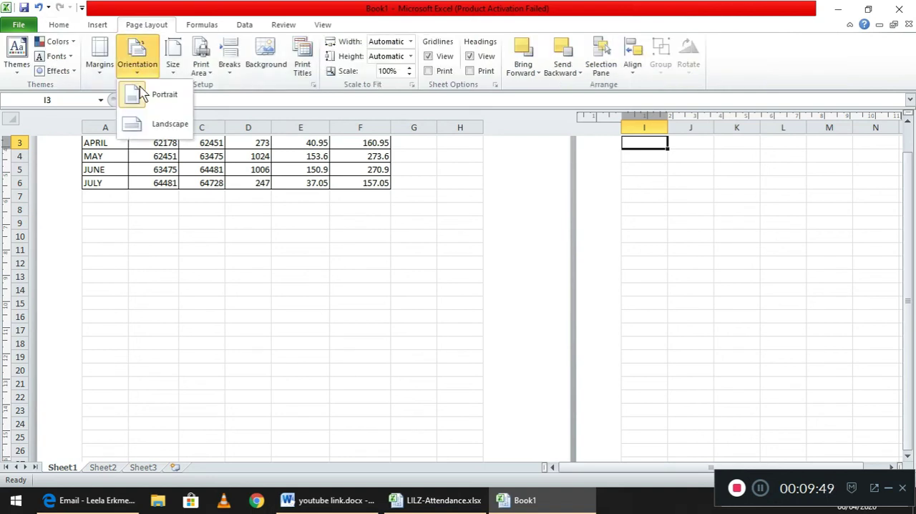
pyautogui.click(154, 126)
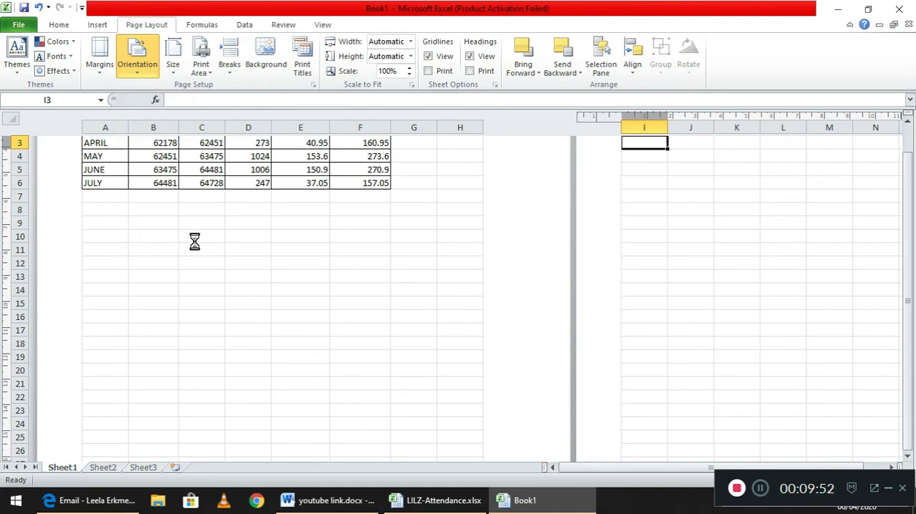
# Save the workbook as an Excel Workbook named task8 in the Documents folder.
pyautogui.click(13, 26)
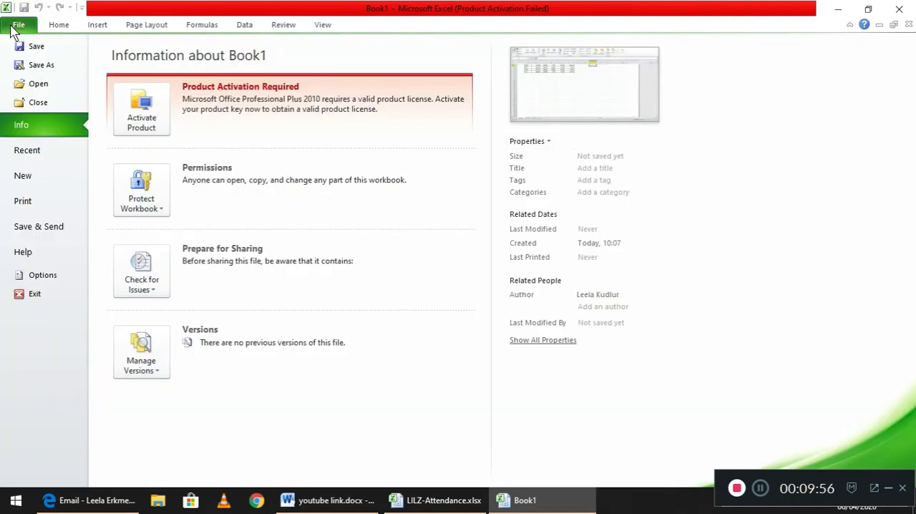
pyautogui.press('Escape')
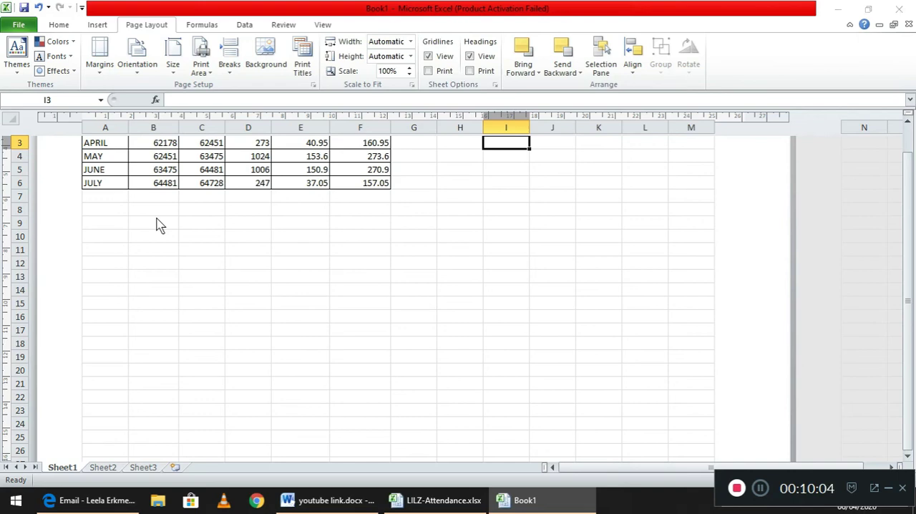
pyautogui.press('F12')
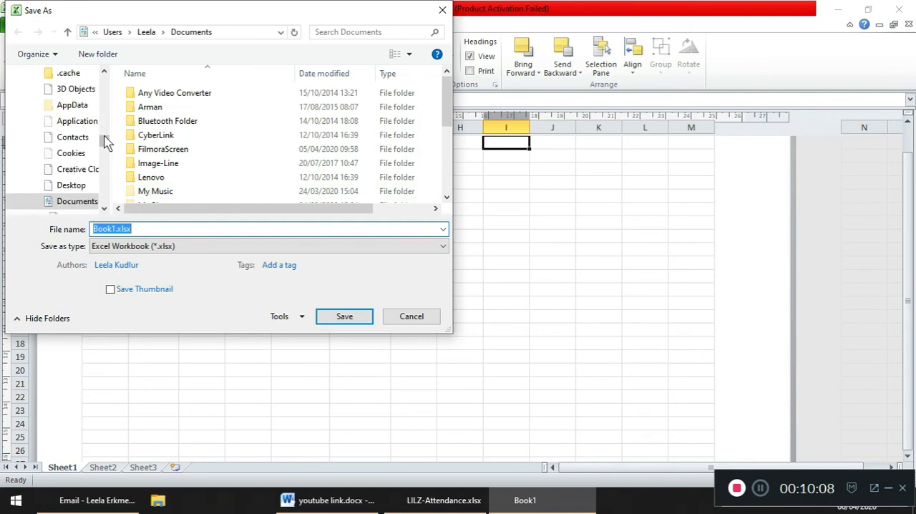
pyautogui.moveTo(104, 140); pyautogui.dragTo(104, 86)
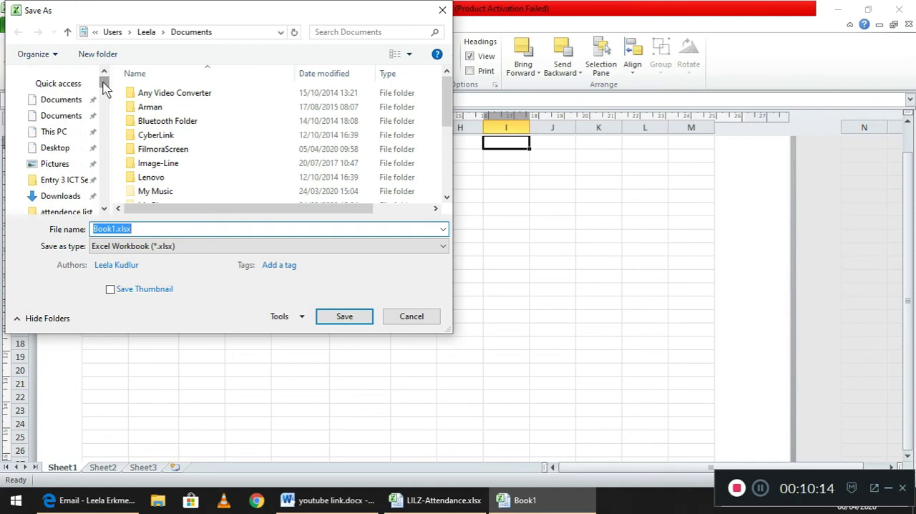
pyautogui.click(70, 105)
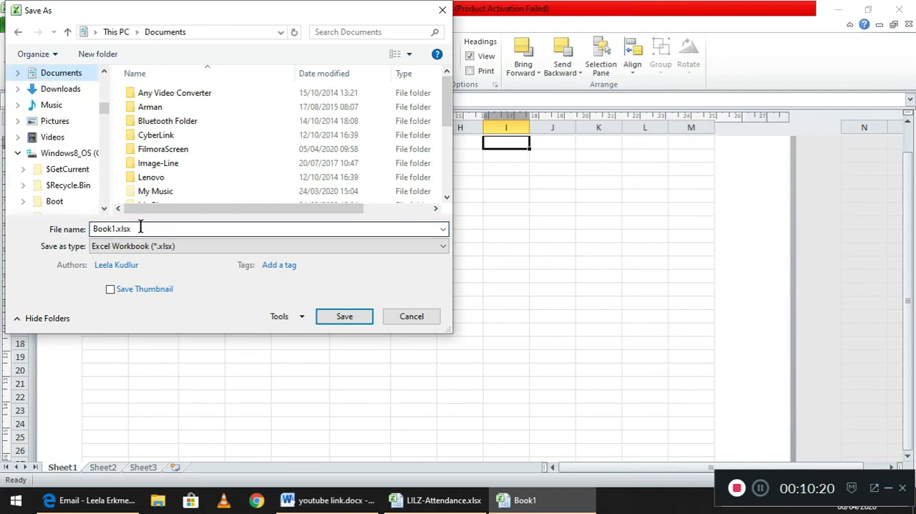
pyautogui.write('task8')
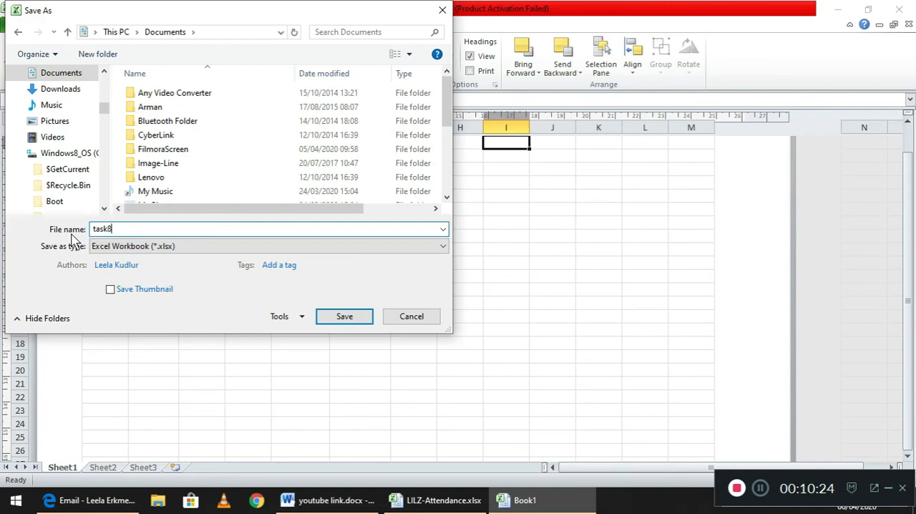
pyautogui.press('Return')
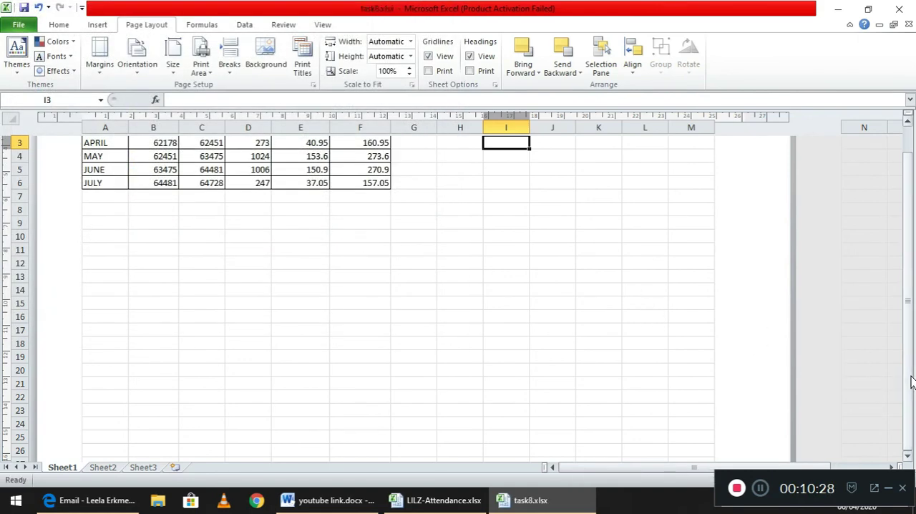
pyautogui.moveTo(909, 319); pyautogui.dragTo(909, 295)
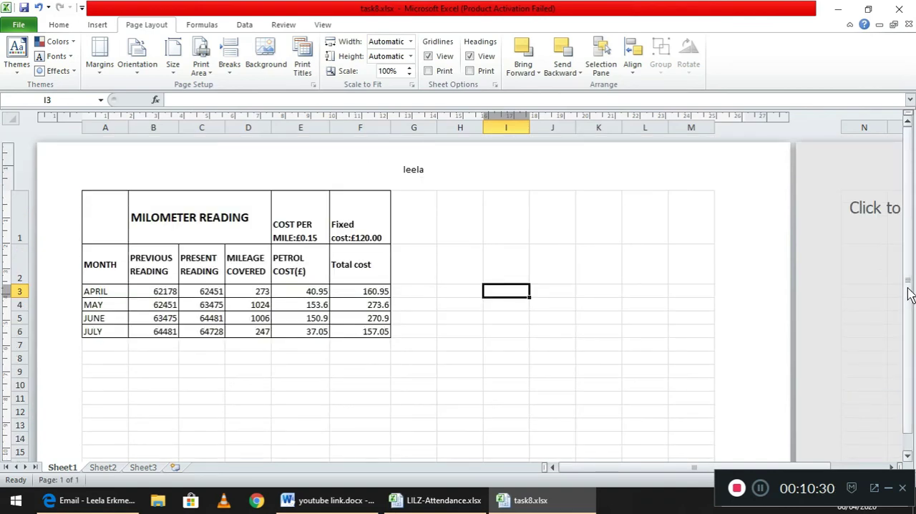